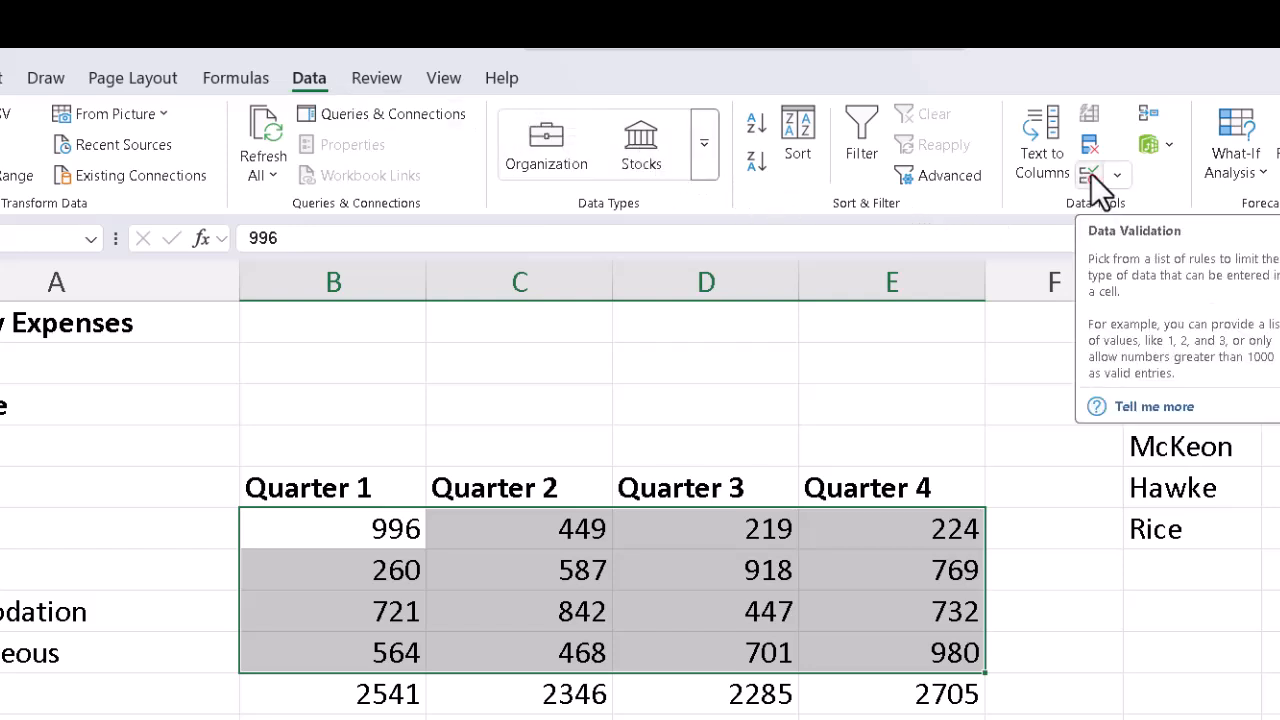
Step: Restrict the selected quarterly expense cells to whole numbers between 100 and 1000 with data validation
click(1091, 174)
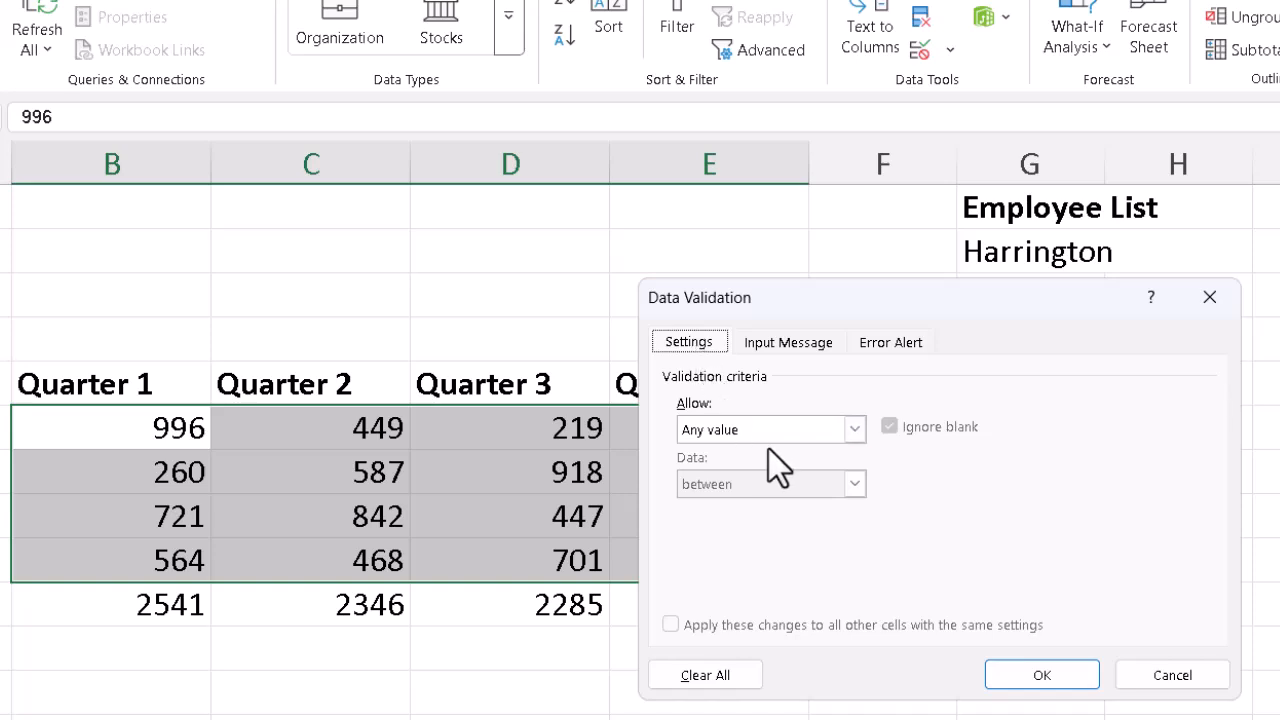
click(850, 430)
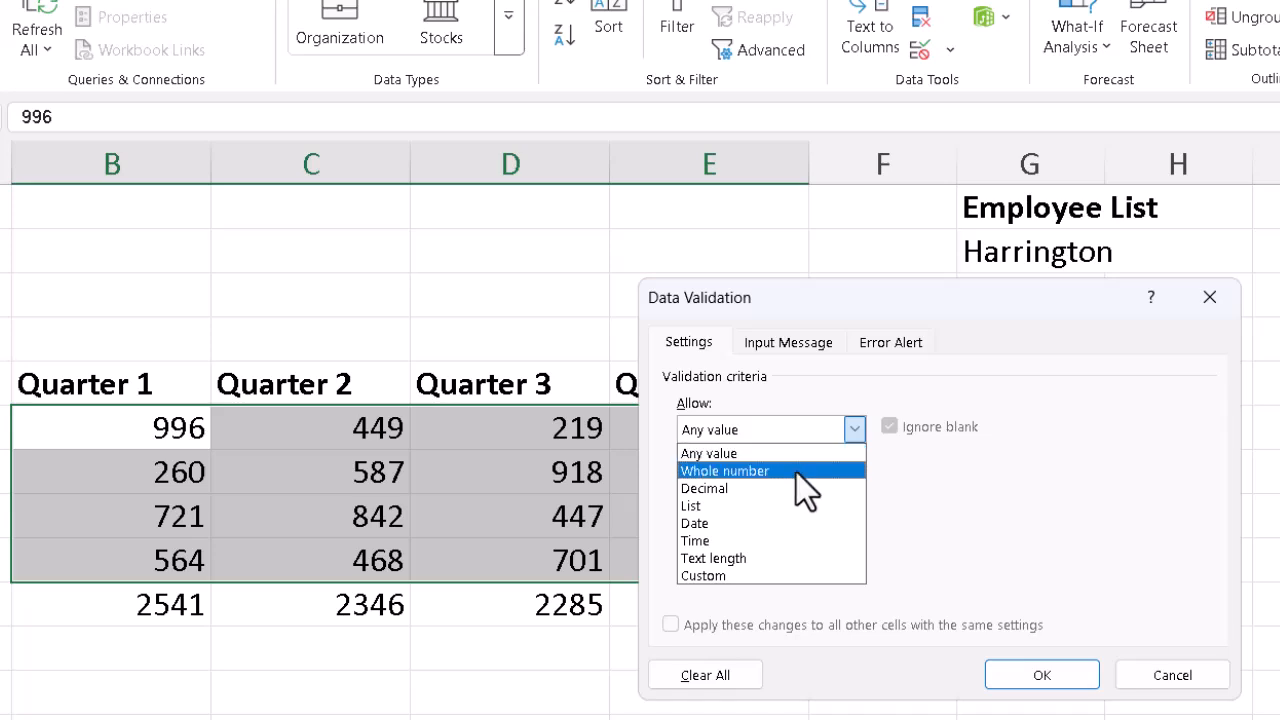
click(798, 470)
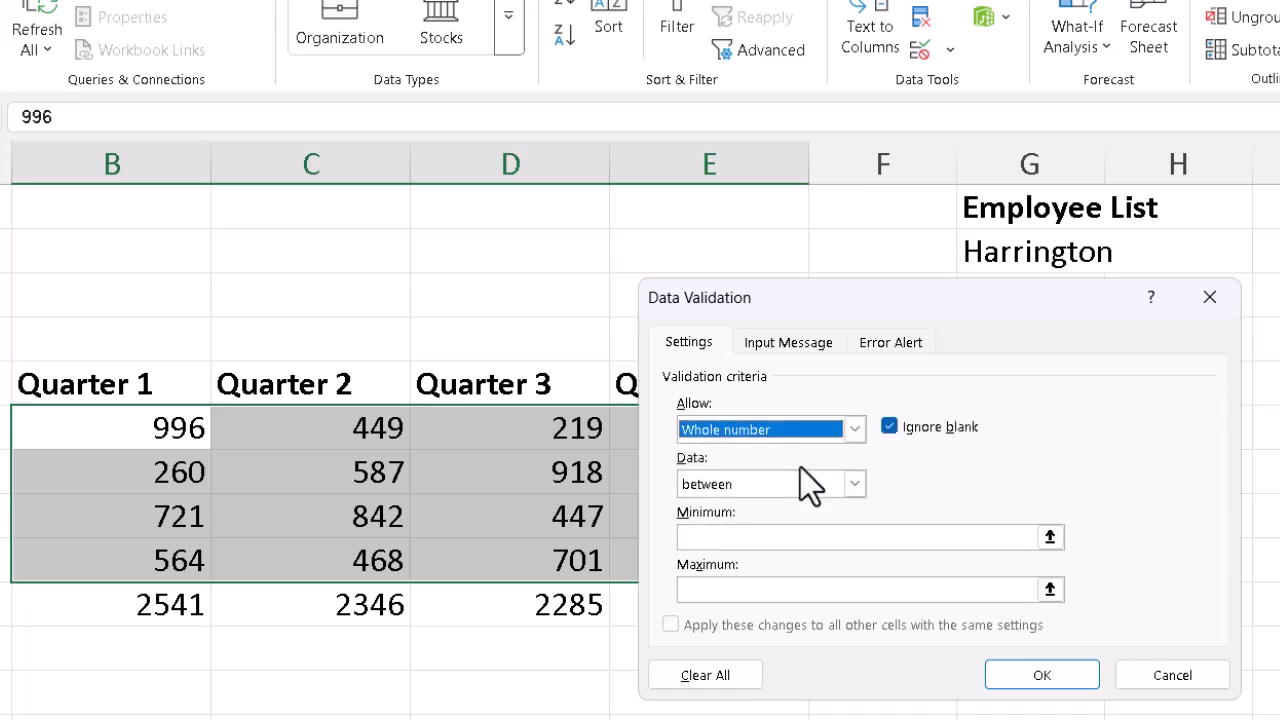
click(809, 536)
text(100)
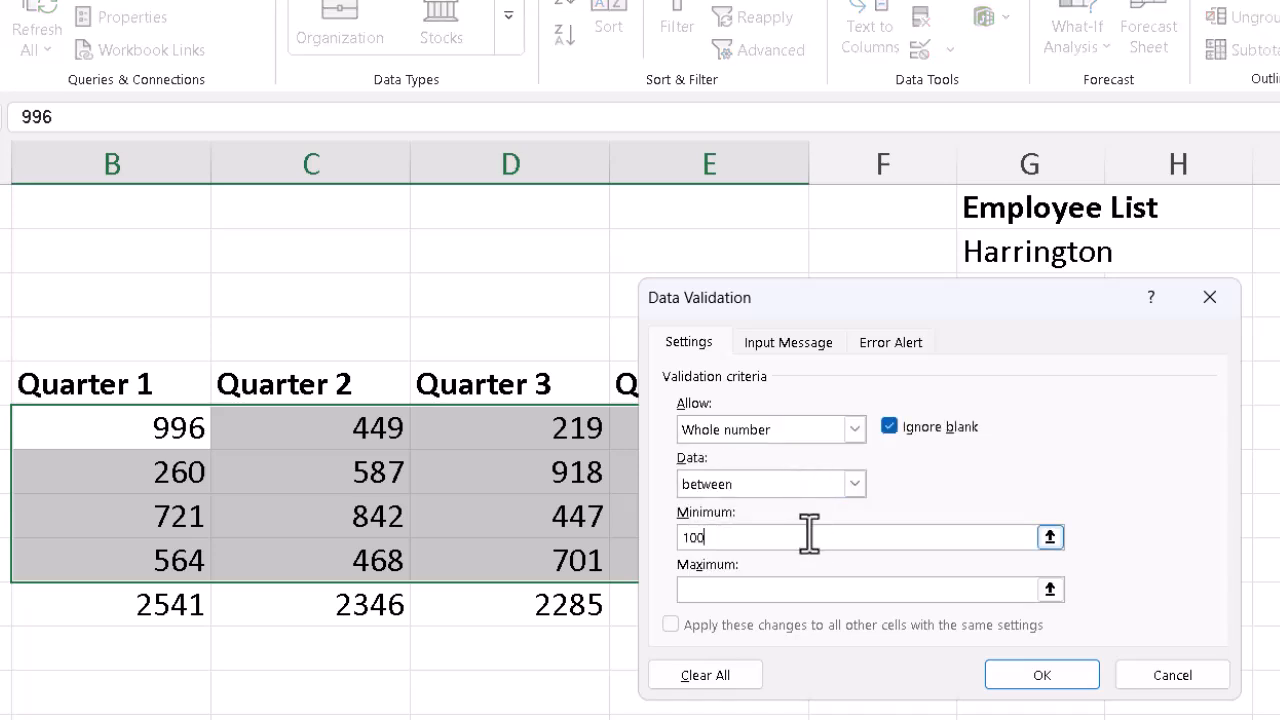
click(790, 590)
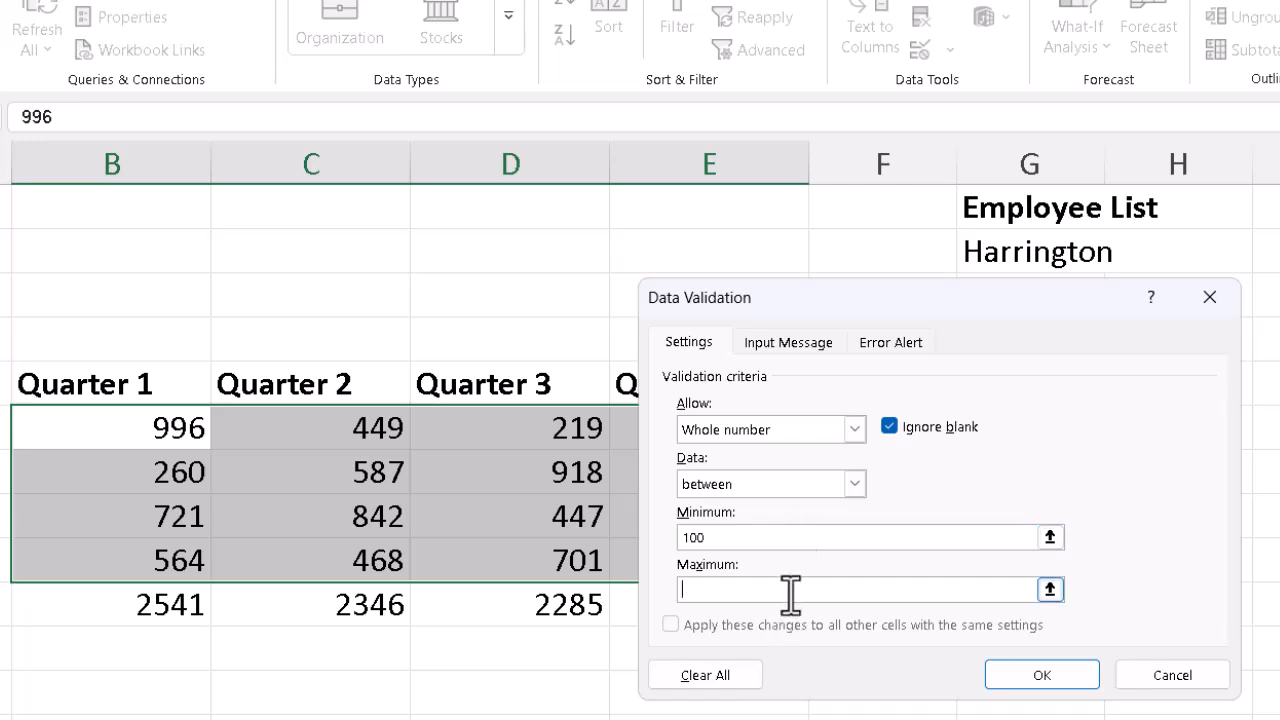
text(1000)
Step: Add an input message titled "Reminder:" reading "Whole numbers from 100 to 1000, please."
click(803, 339)
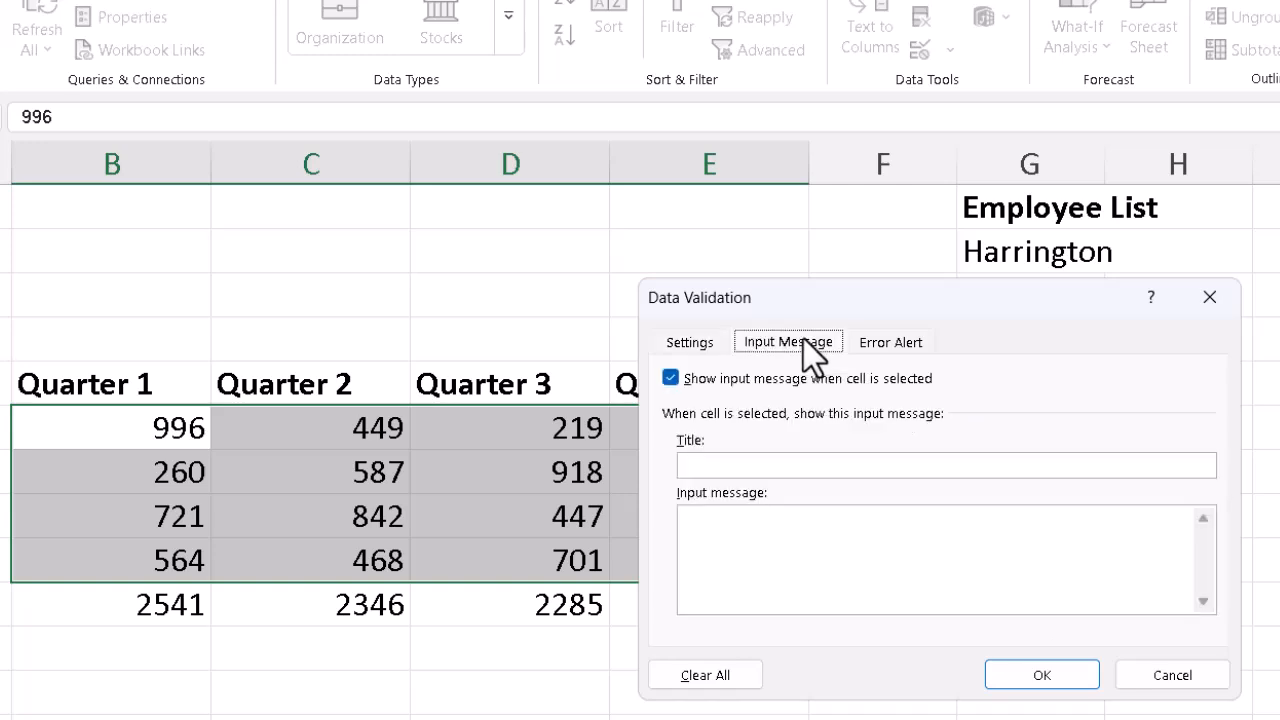
click(815, 467)
text(Reminder:)
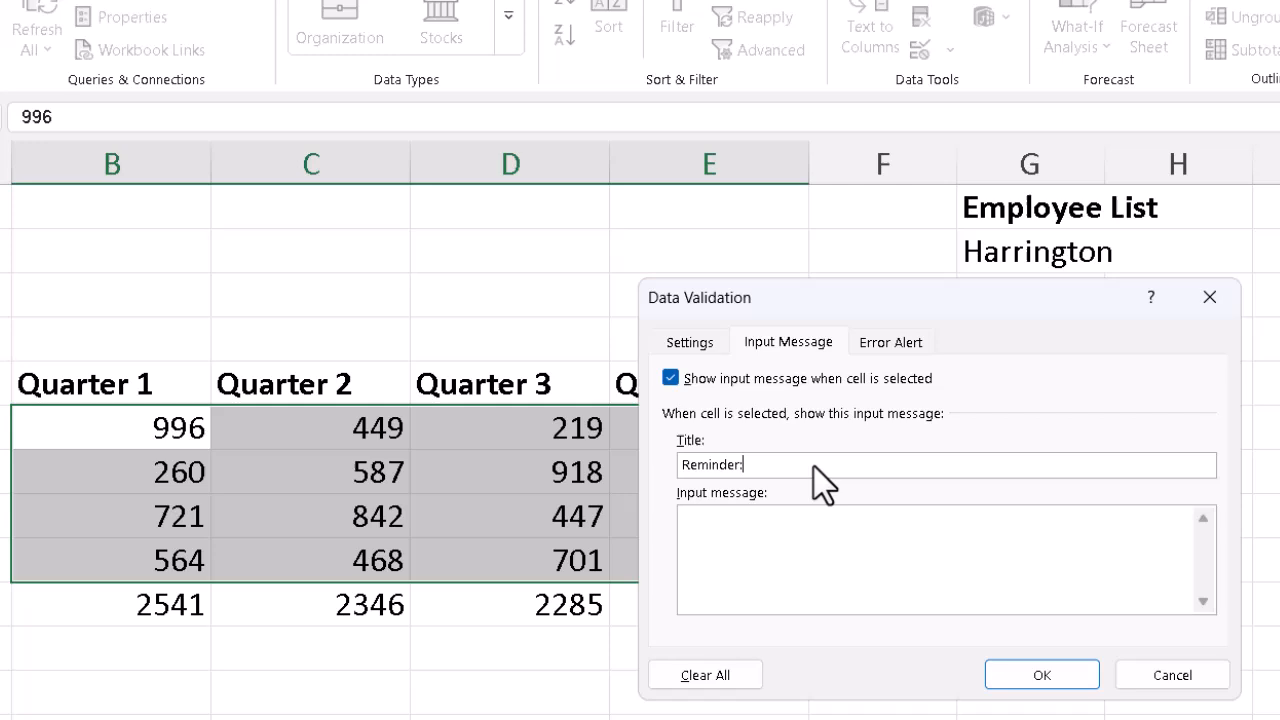
key(Tab)
text(Whole numbers from 100 )
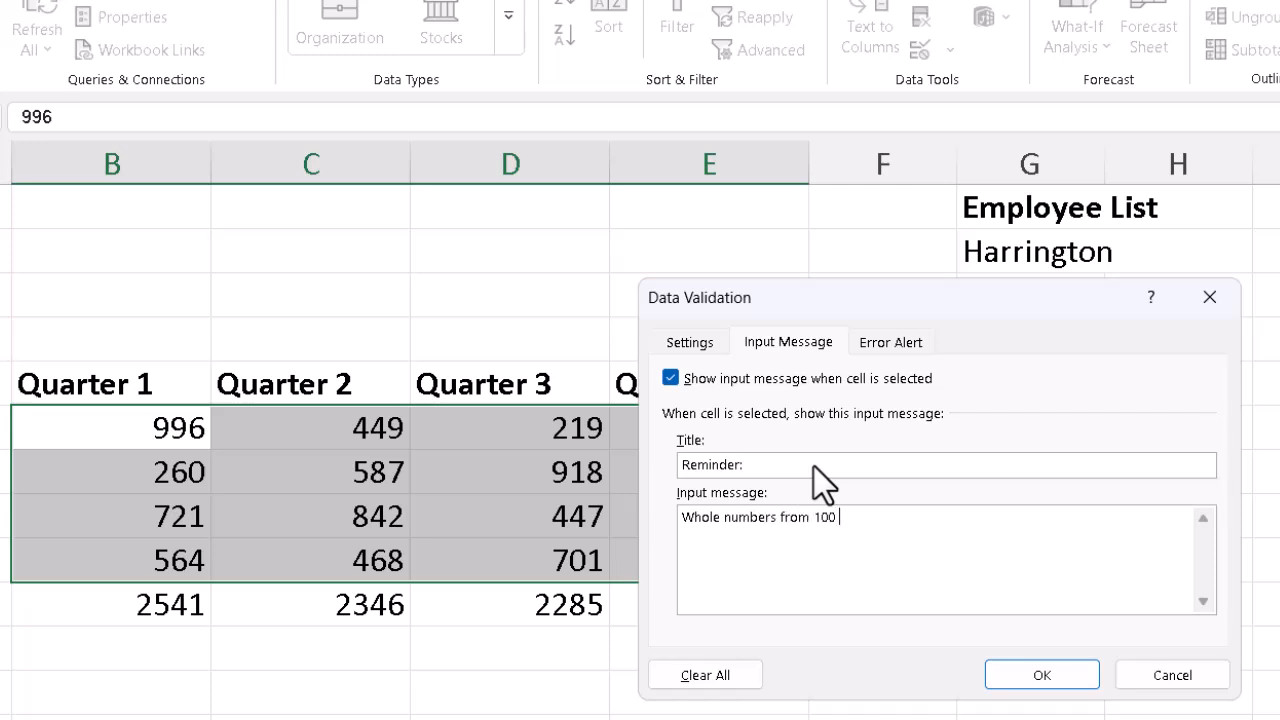
text(to 1000, please.)
Step: Set the validation error alert style to Warning
click(898, 345)
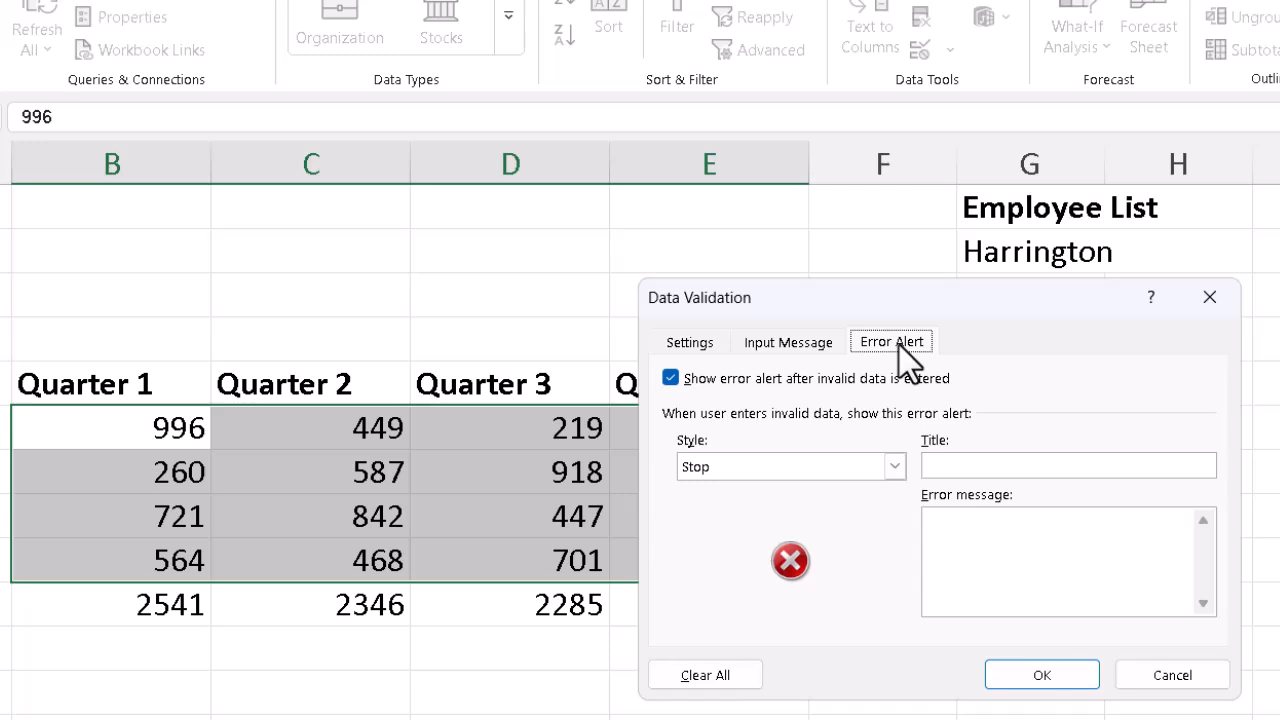
click(896, 470)
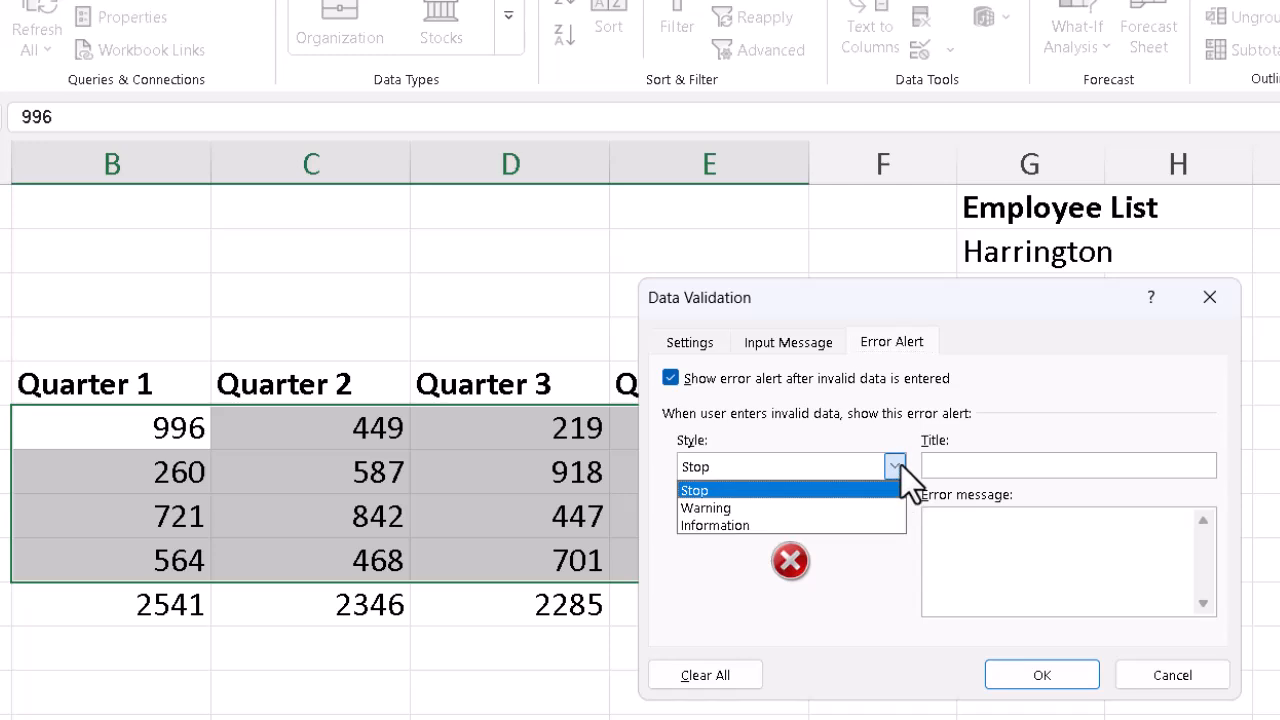
click(775, 506)
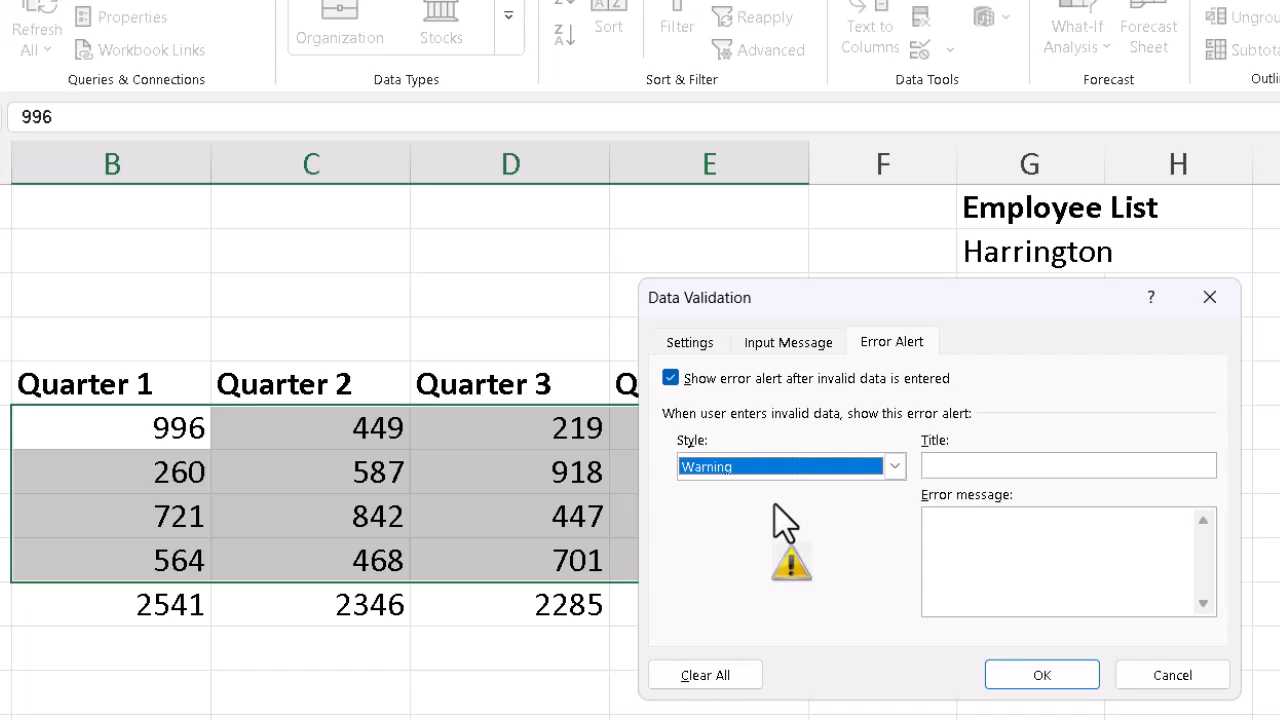
Step: Give the error alert the title "Caution:" and message "This is not a whole number from 100 to 1000." and apply the validation
click(1003, 464)
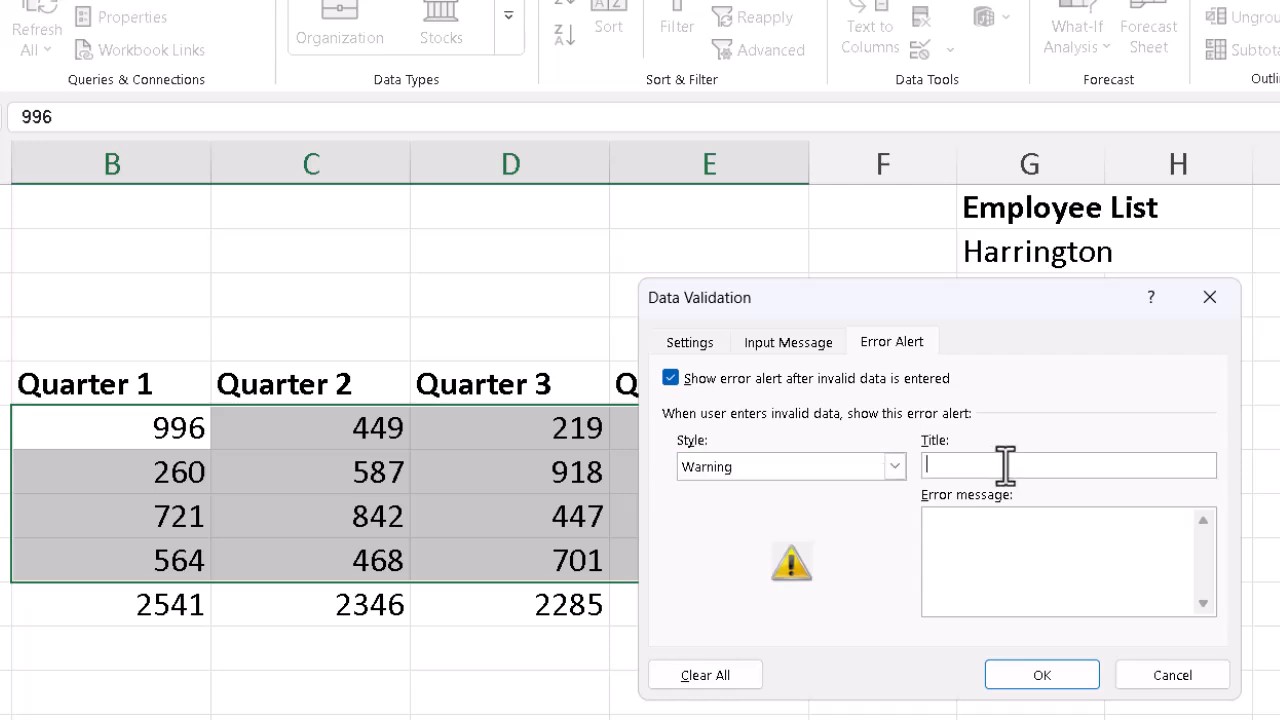
text(Caution:)
key(Tab)
text(This is not a whole number )
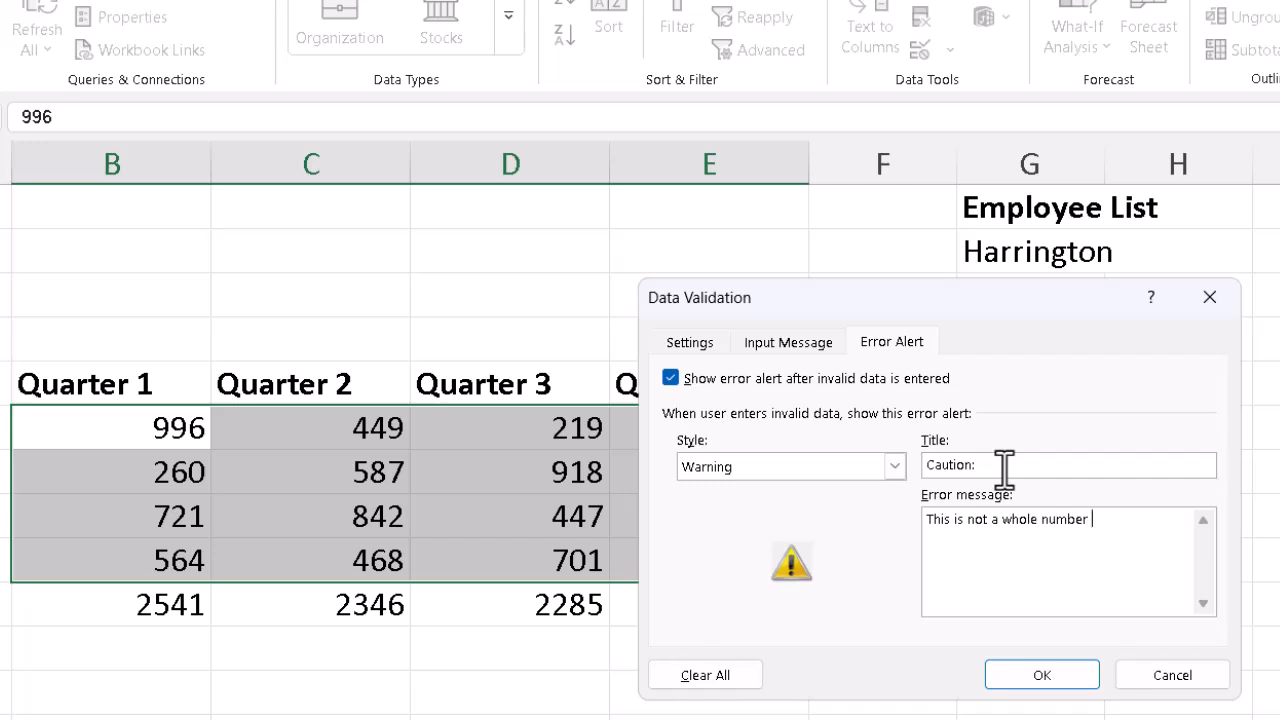
text(from 100 to 1000.)
click(1058, 670)
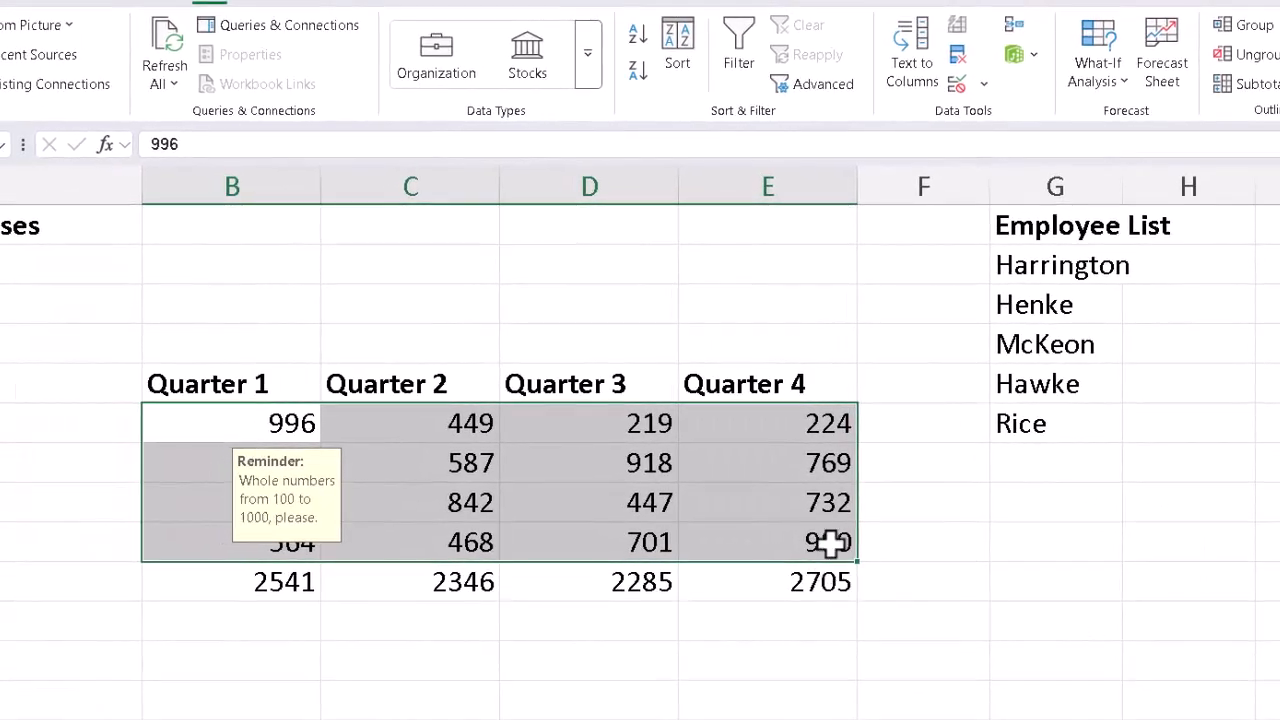
Step: Enter 1250 in the Quarter 4 Accommodation cell and accept the warning to continue
click(823, 502)
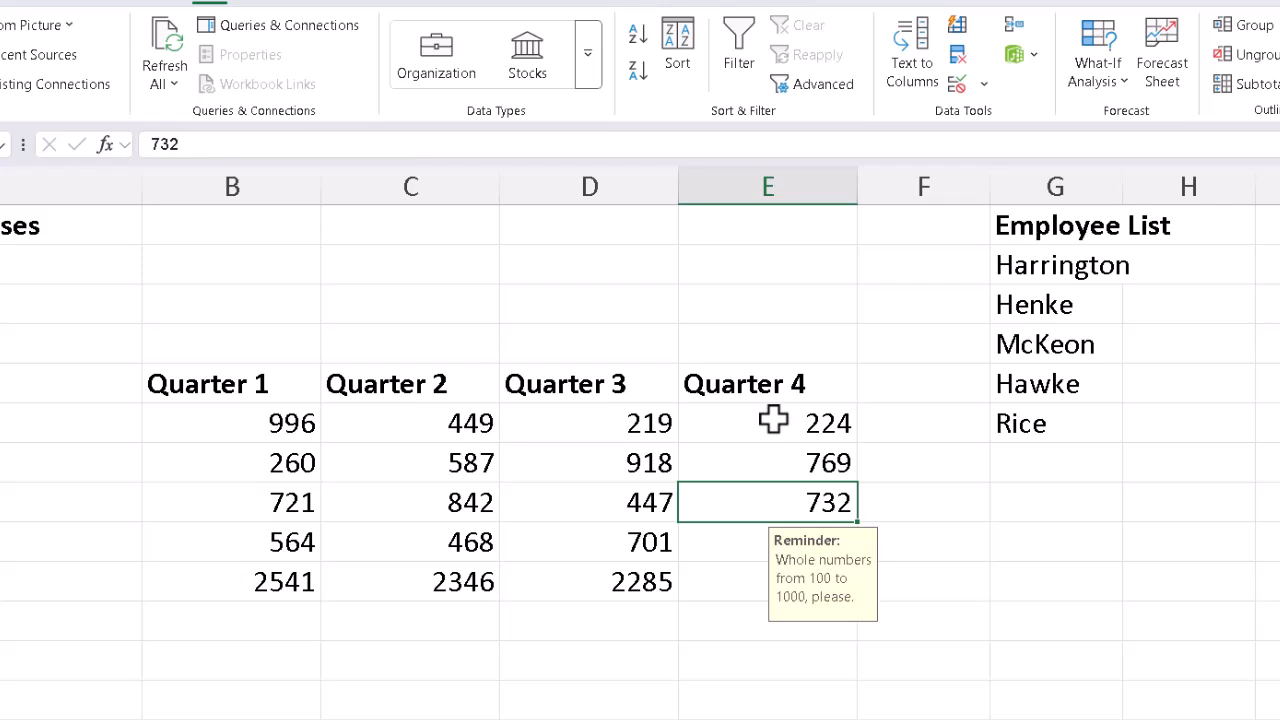
text(1250)
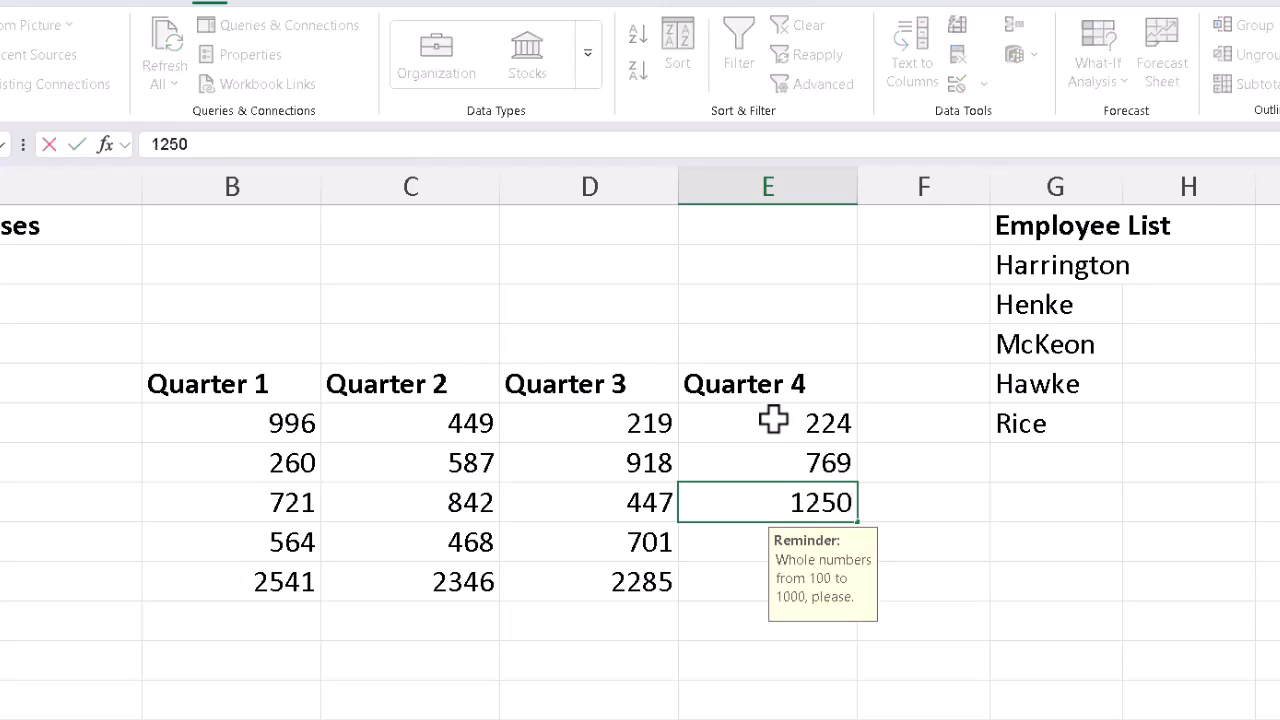
key(Return)
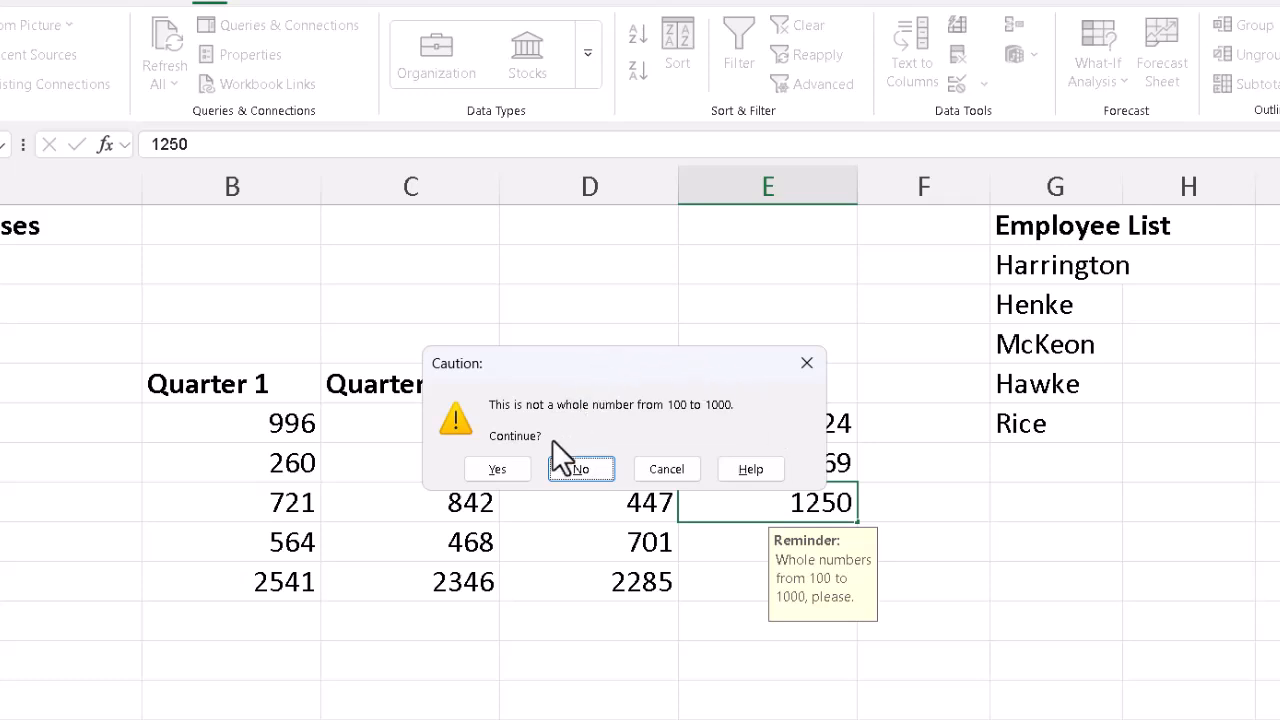
click(498, 469)
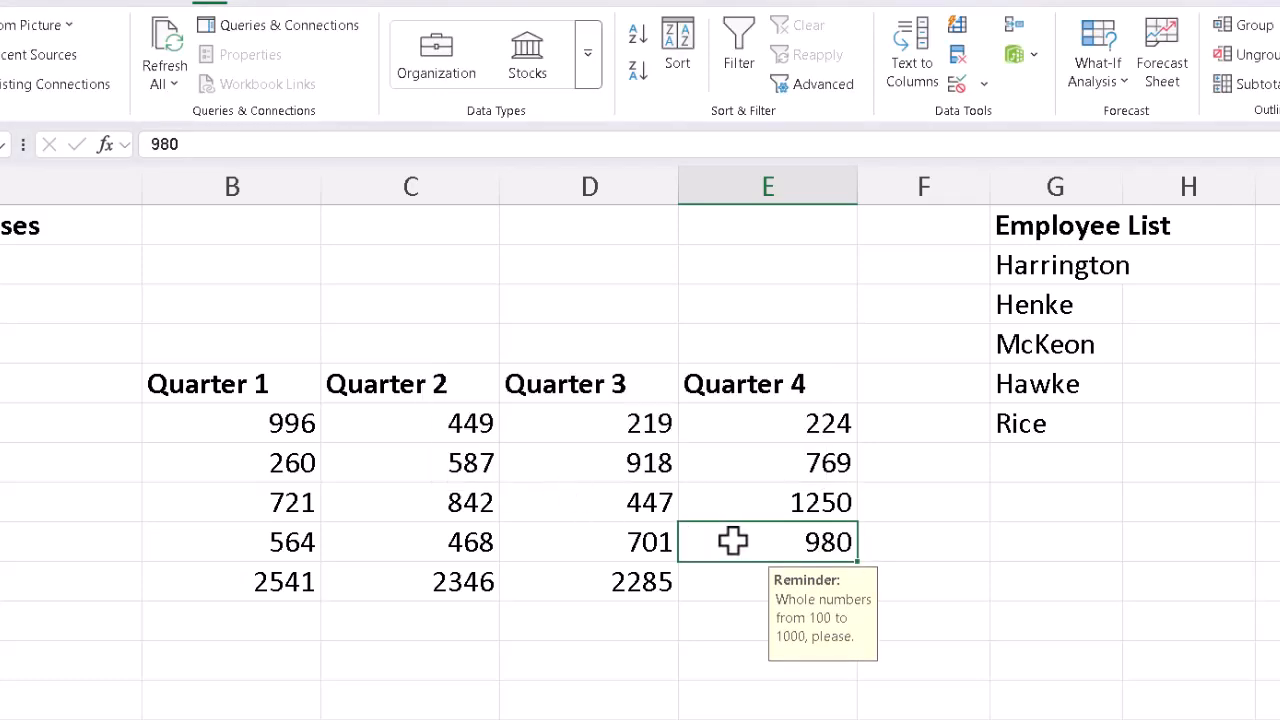
Step: Enter 135.95 in the Quarter 4 Accommodation cell and accept the warning to continue
click(779, 502)
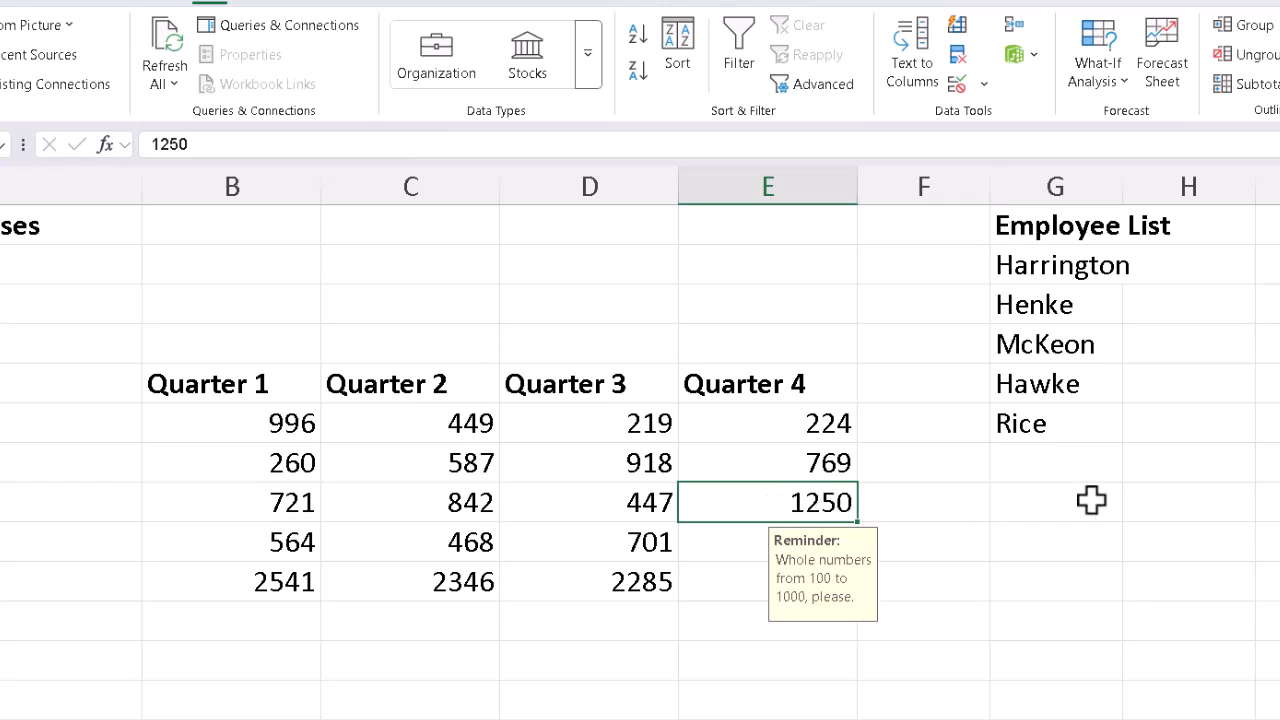
text(135)
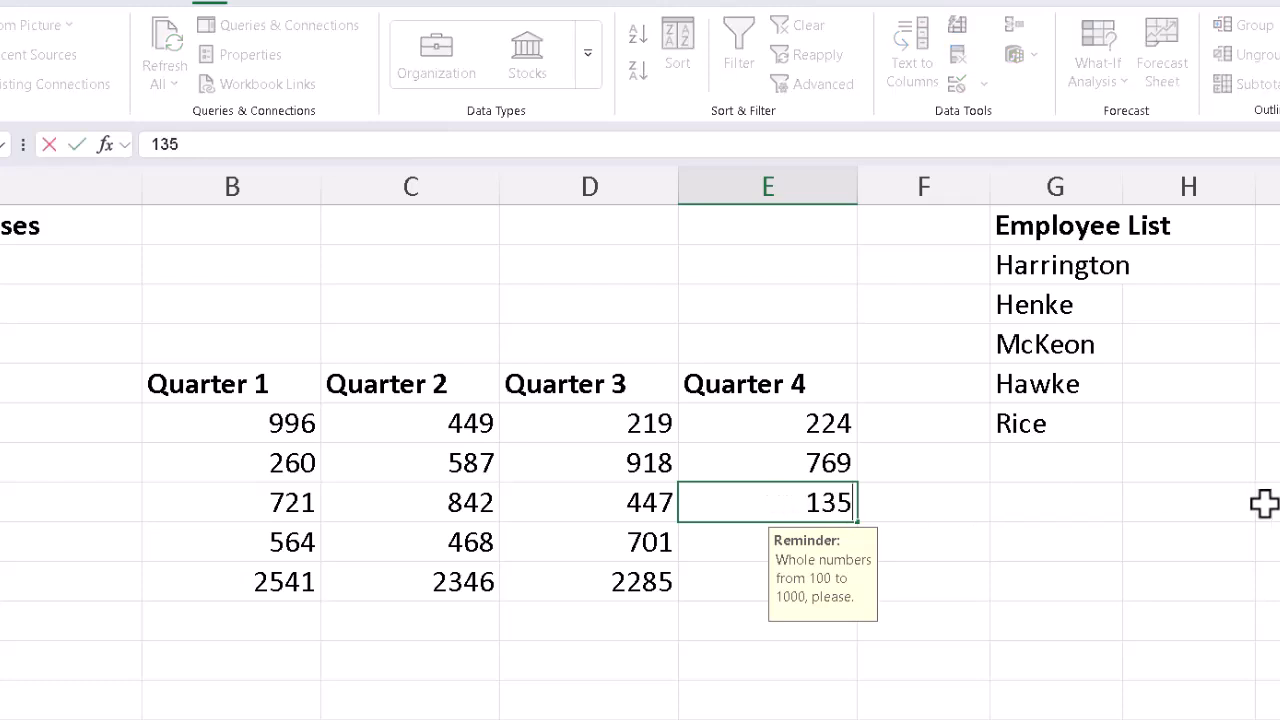
text(.95)
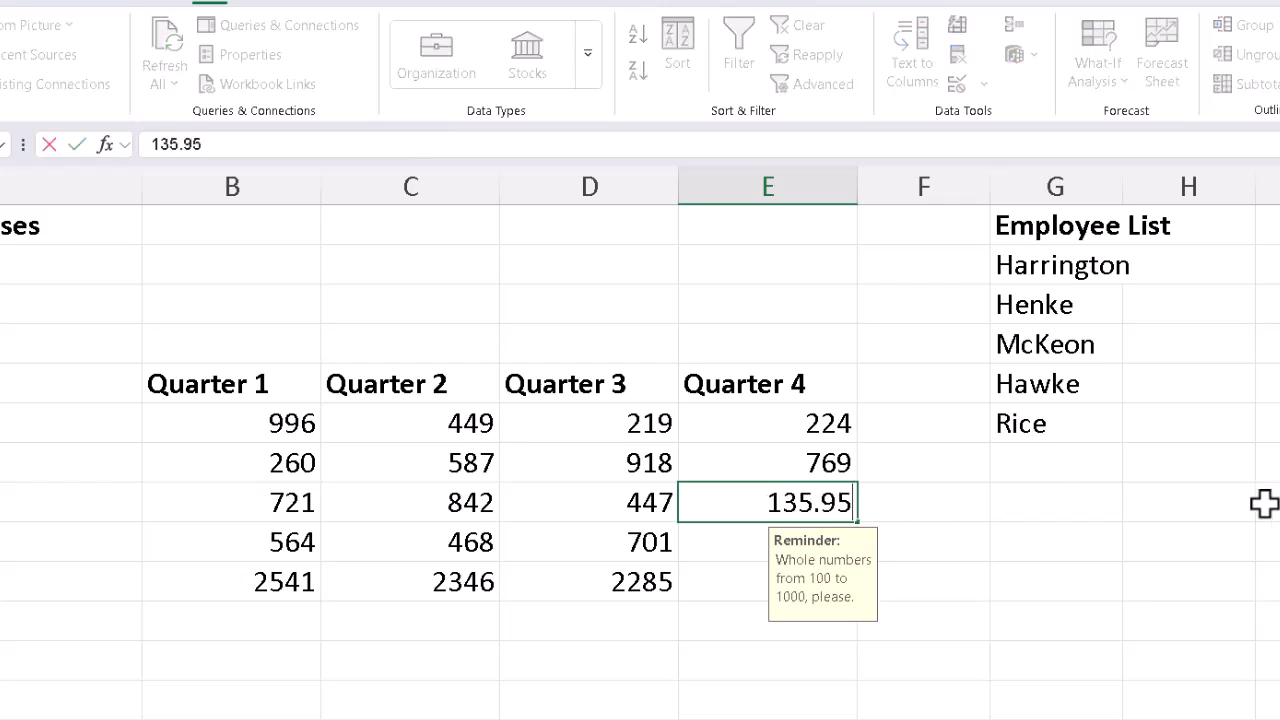
key(Return)
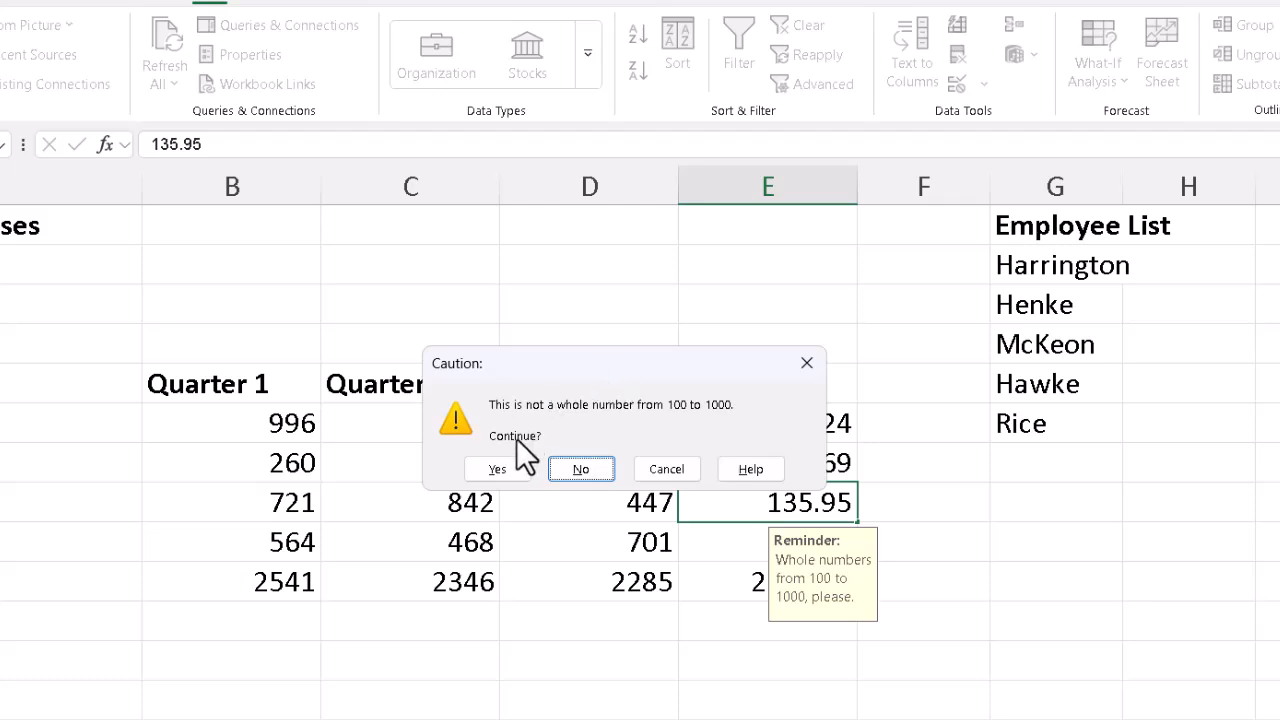
click(506, 469)
Step: Replace the Quarter 4 Accommodation value with 750
click(768, 502)
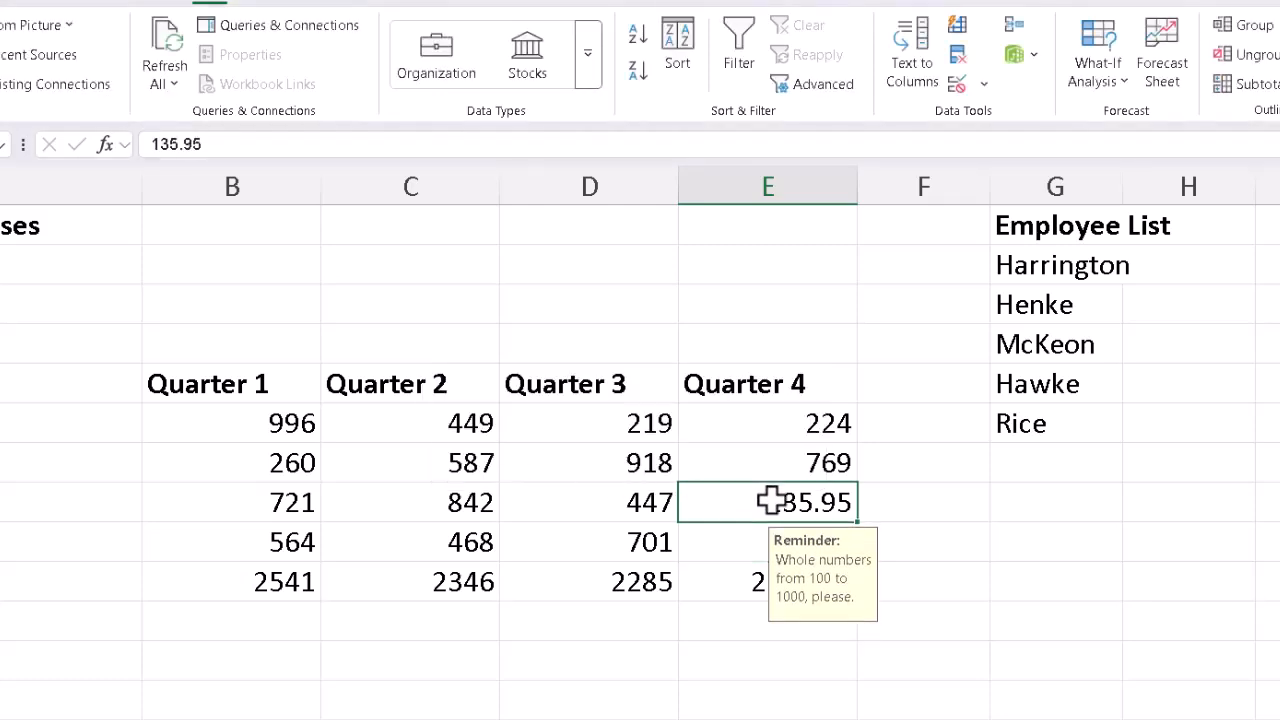
text(750)
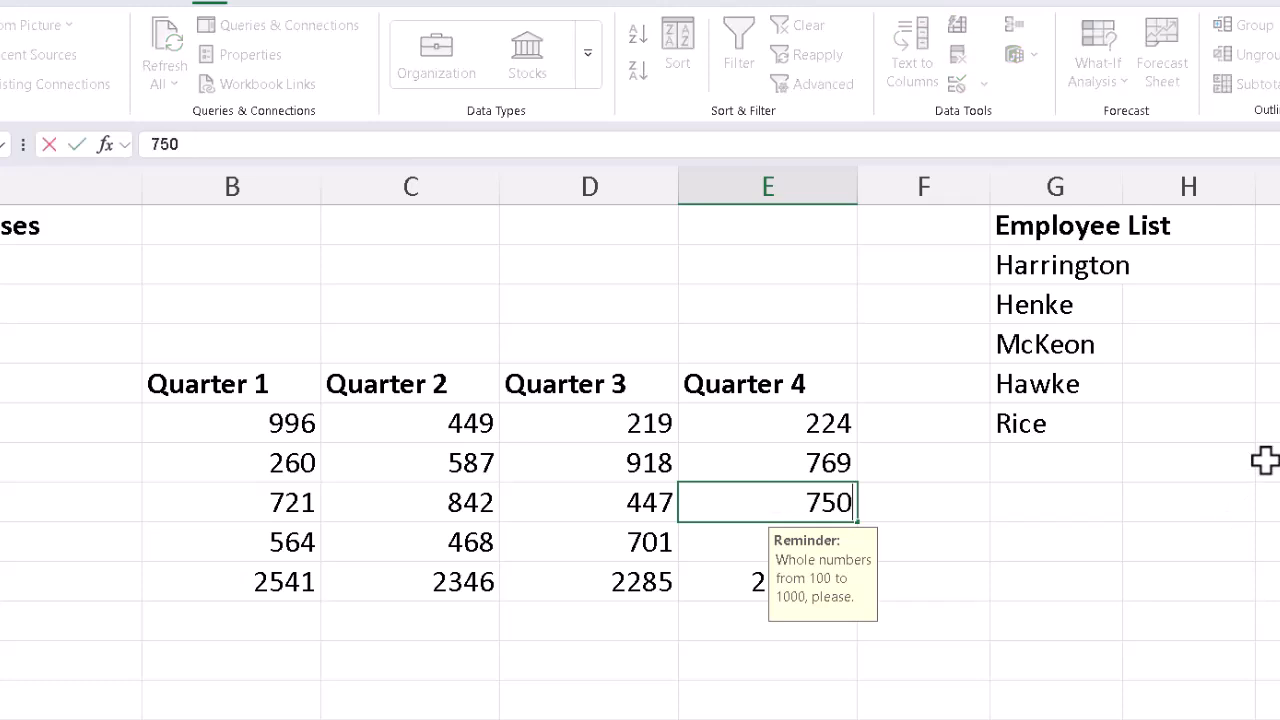
key(Return)
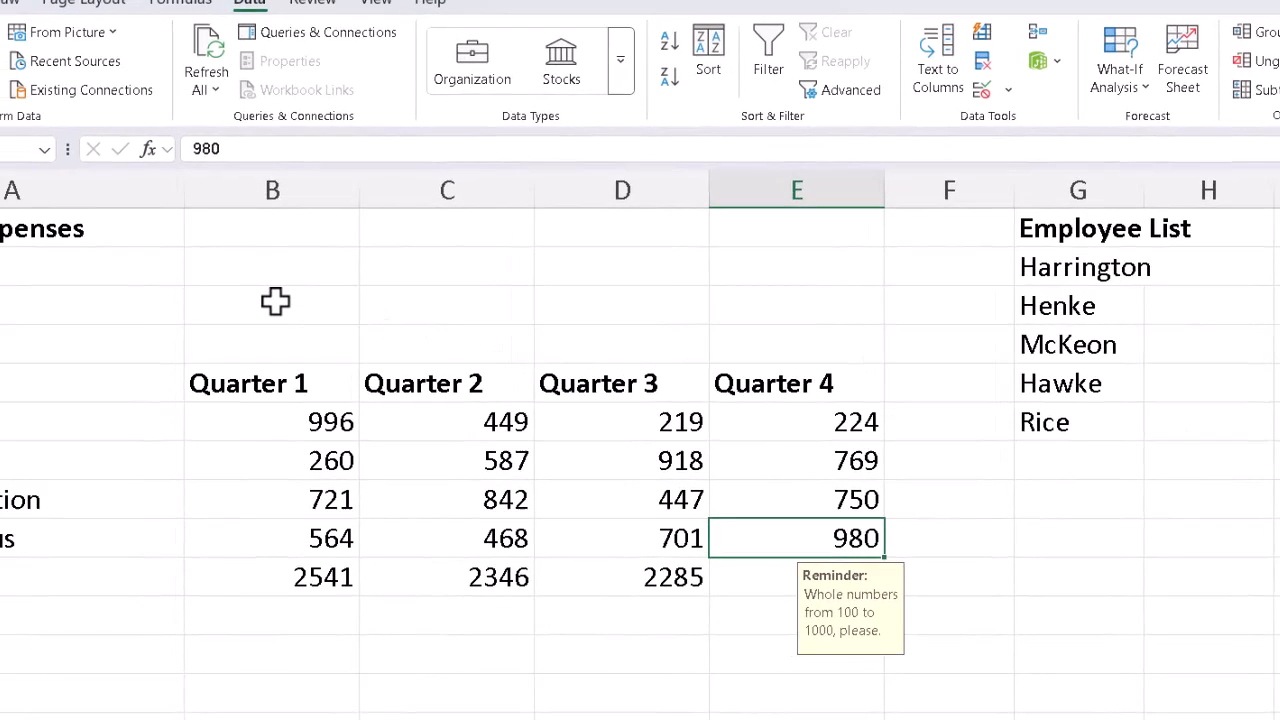
Step: Open data validation for the cell beside Employee and set it to allow a List
click(275, 301)
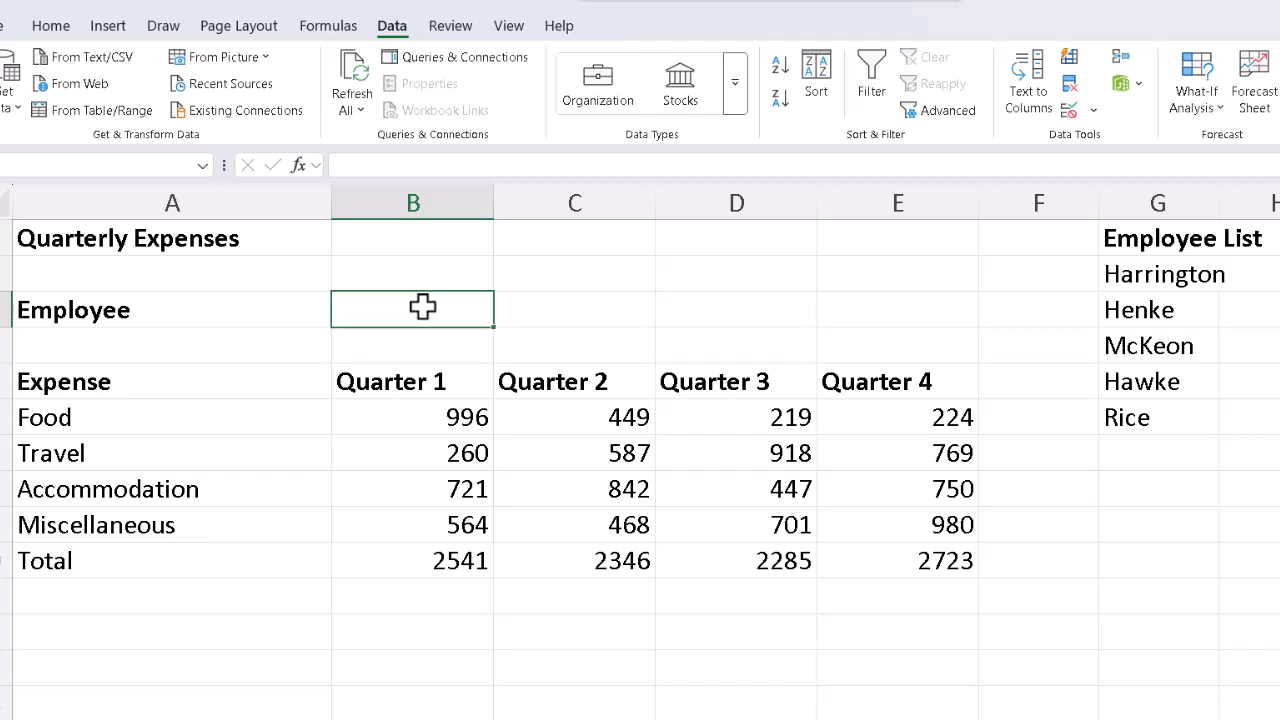
click(1070, 110)
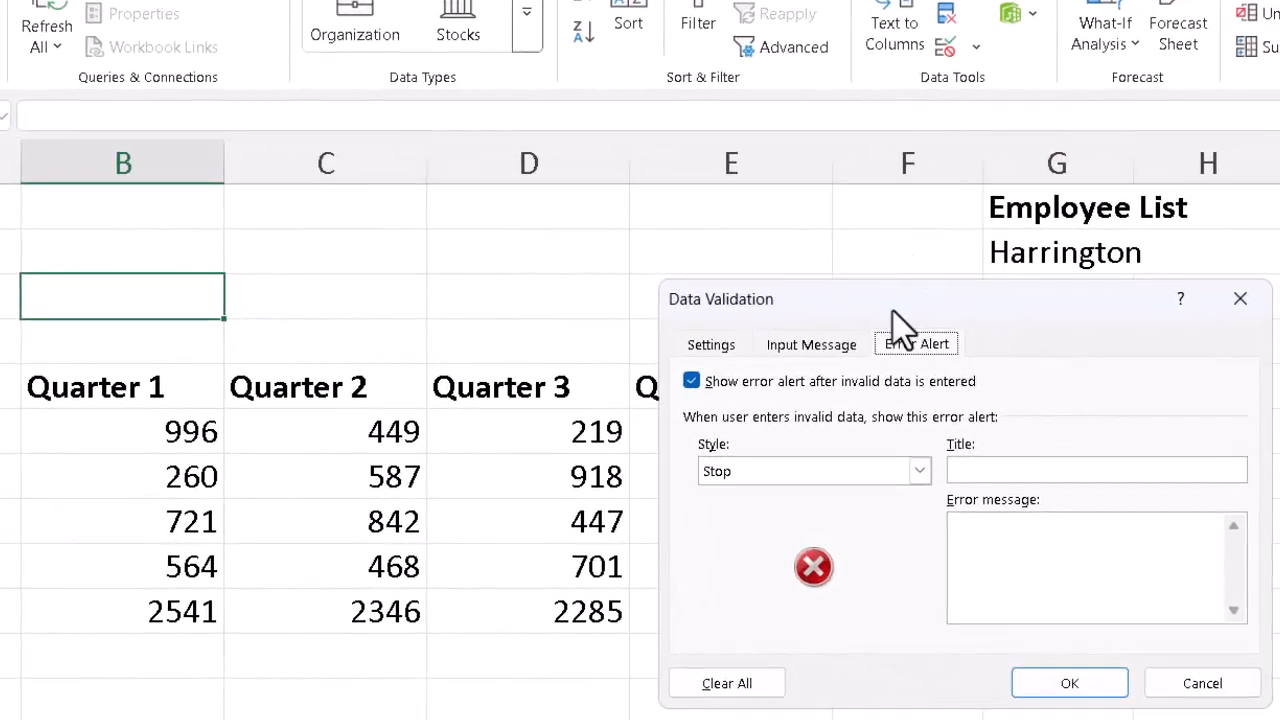
click(730, 348)
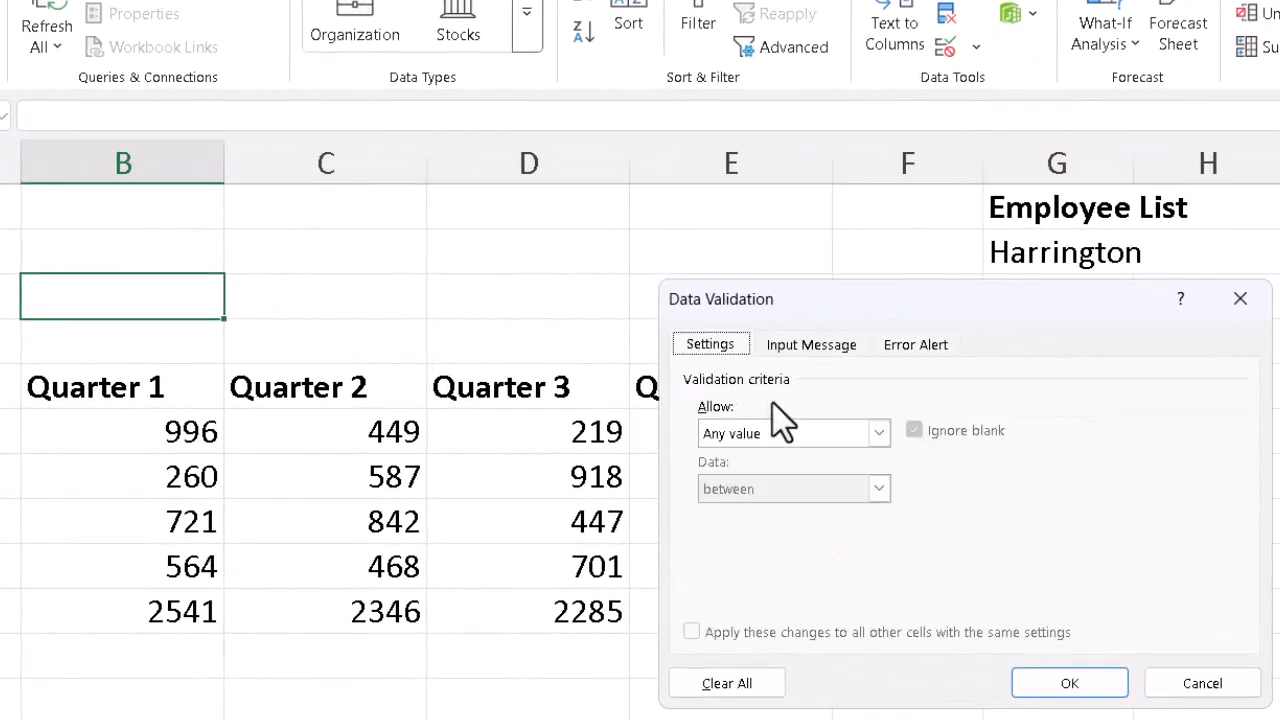
click(879, 432)
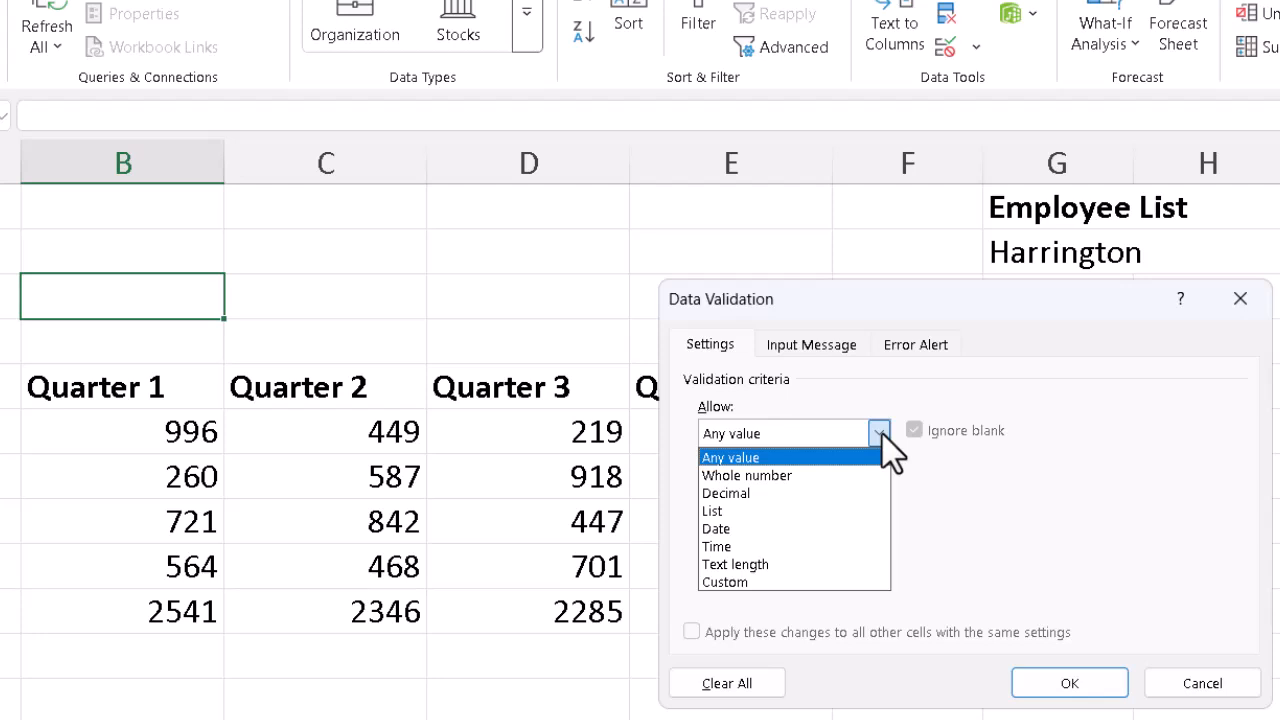
click(745, 511)
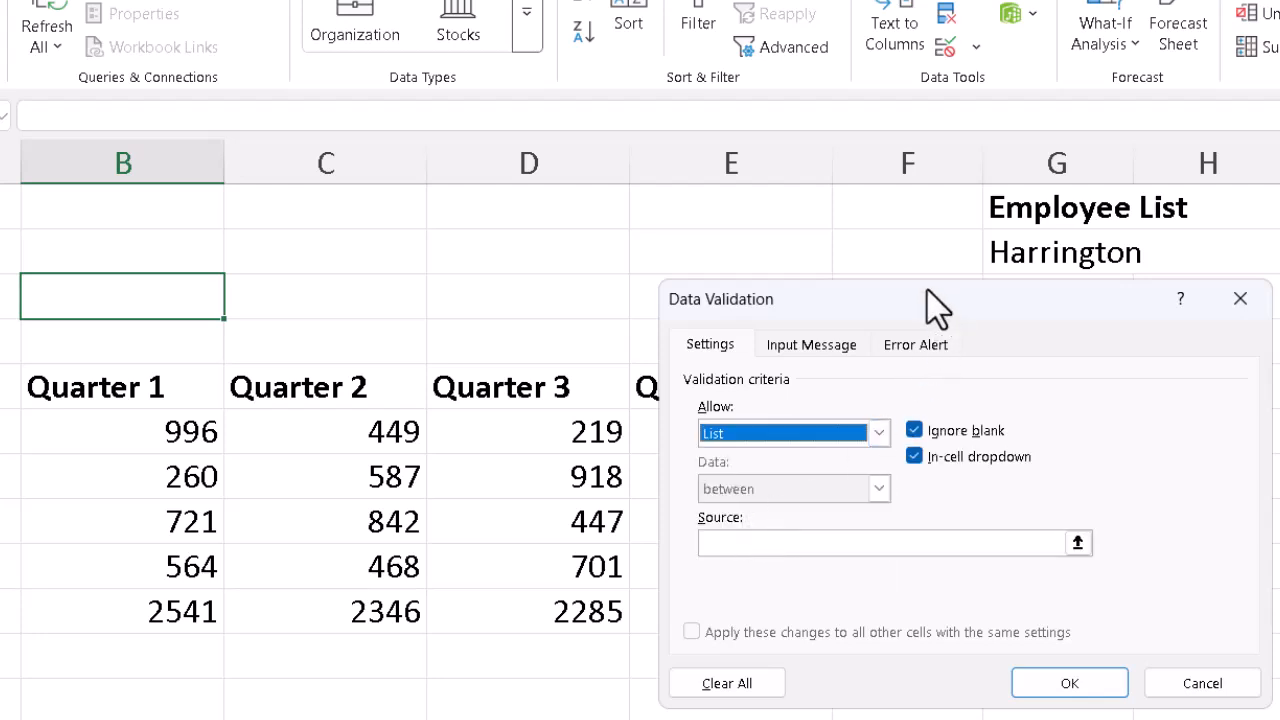
Step: Set the list source to the employee names in G2:G6 and apply the validation
drag(923, 300, 600, 244)
click(458, 490)
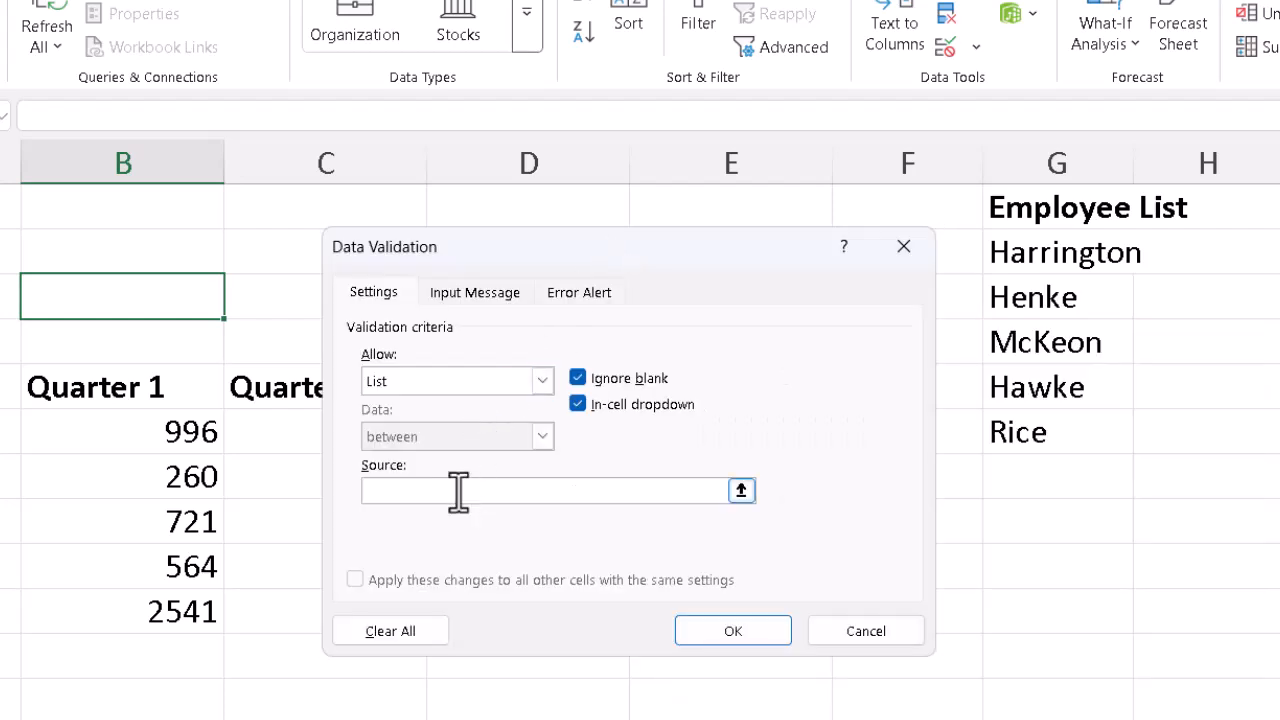
text(=)
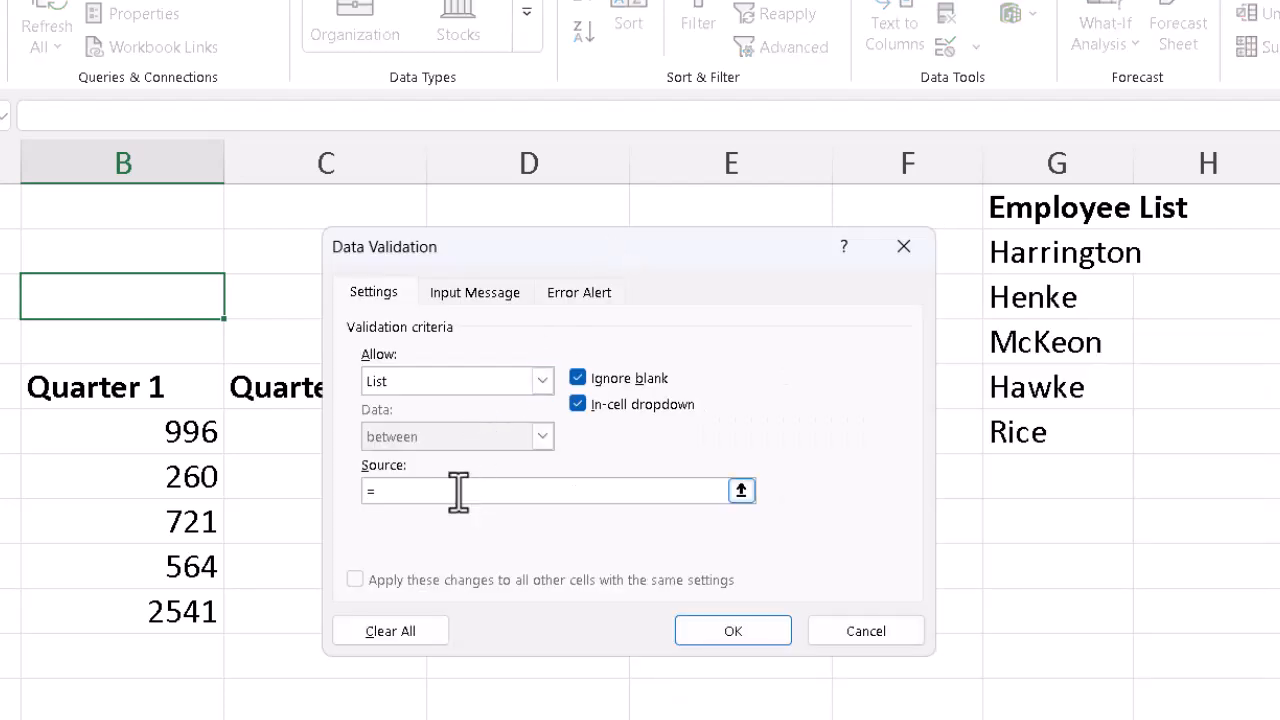
click(1048, 256)
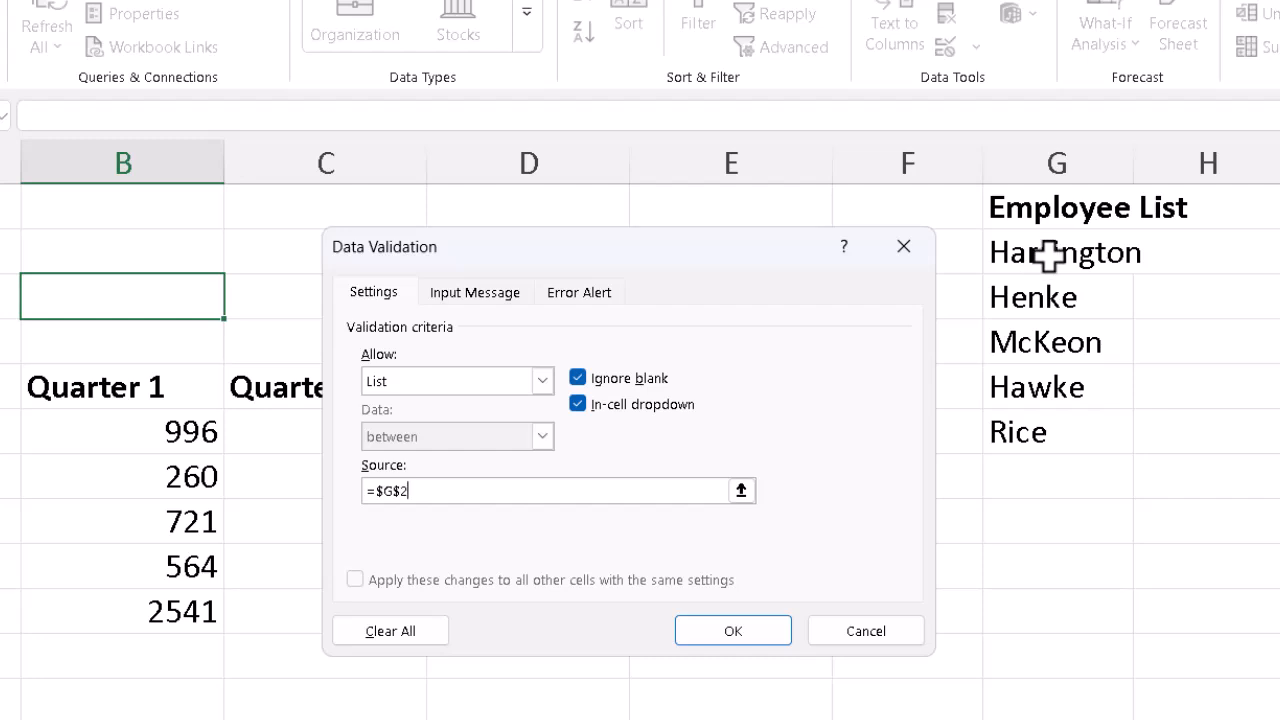
drag(1048, 256, 1062, 428)
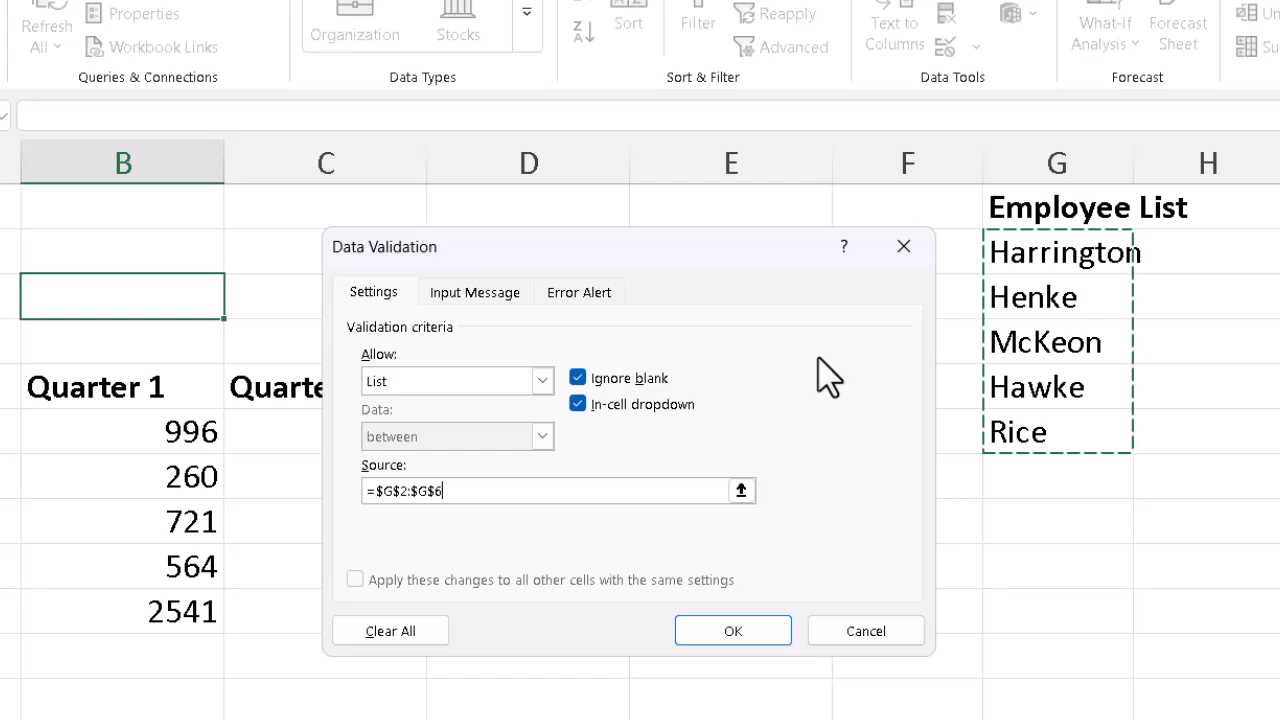
click(578, 298)
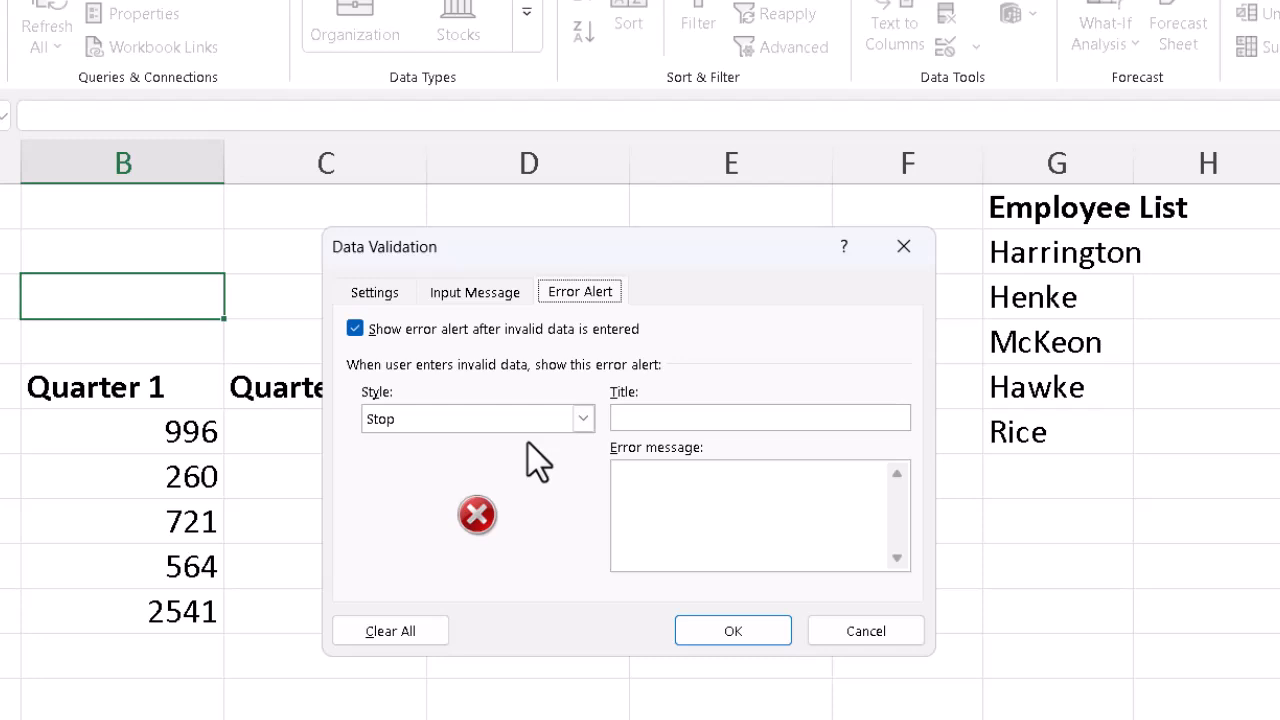
click(734, 631)
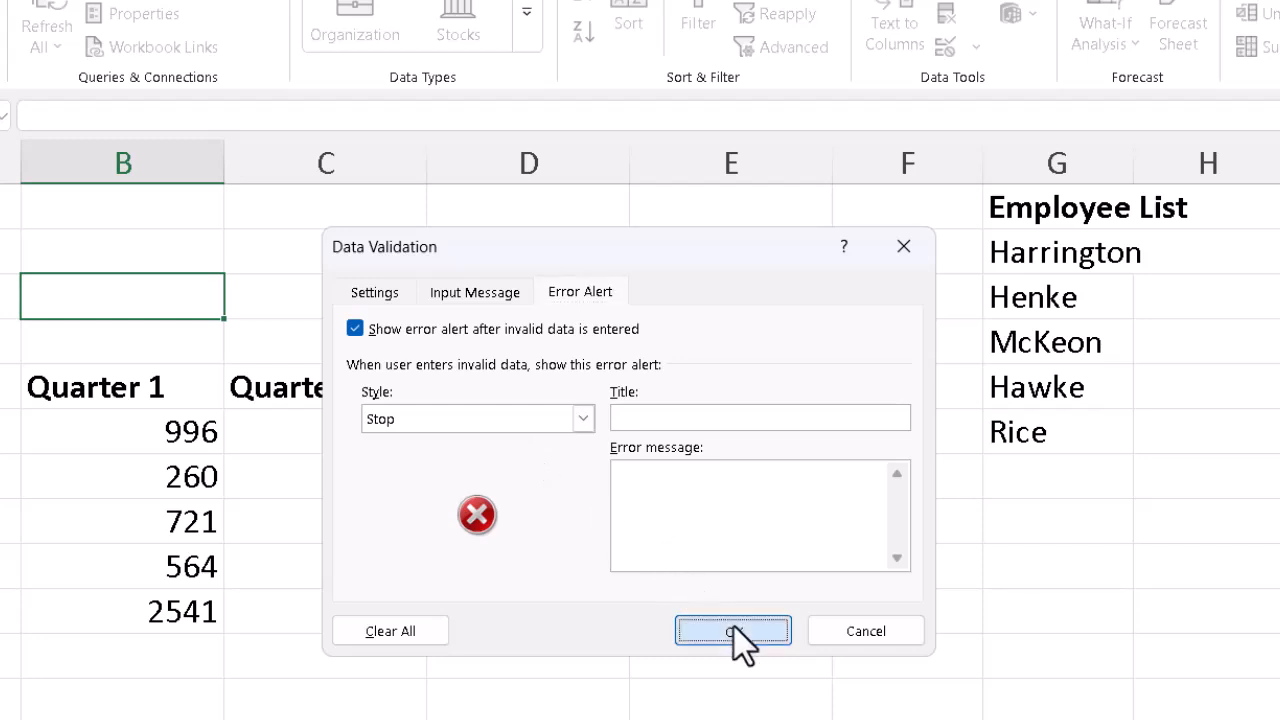
Step: Choose McKeon from the Employee dropdown
click(238, 305)
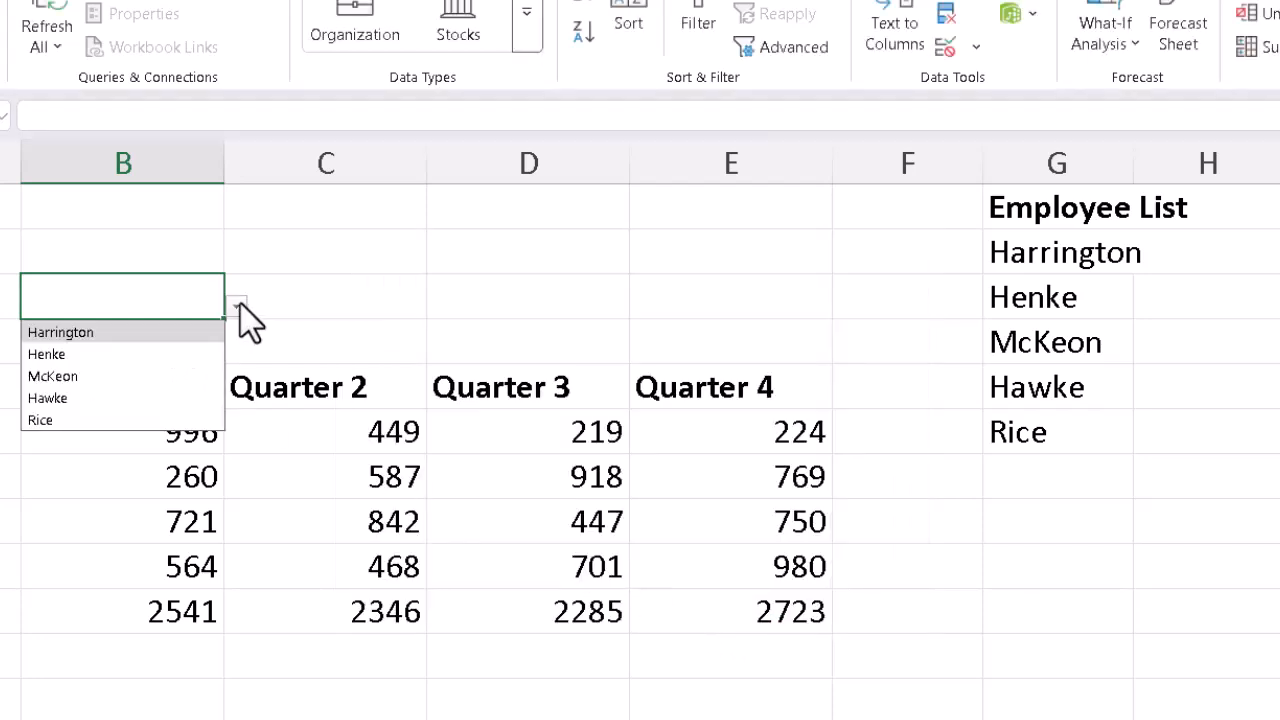
click(108, 376)
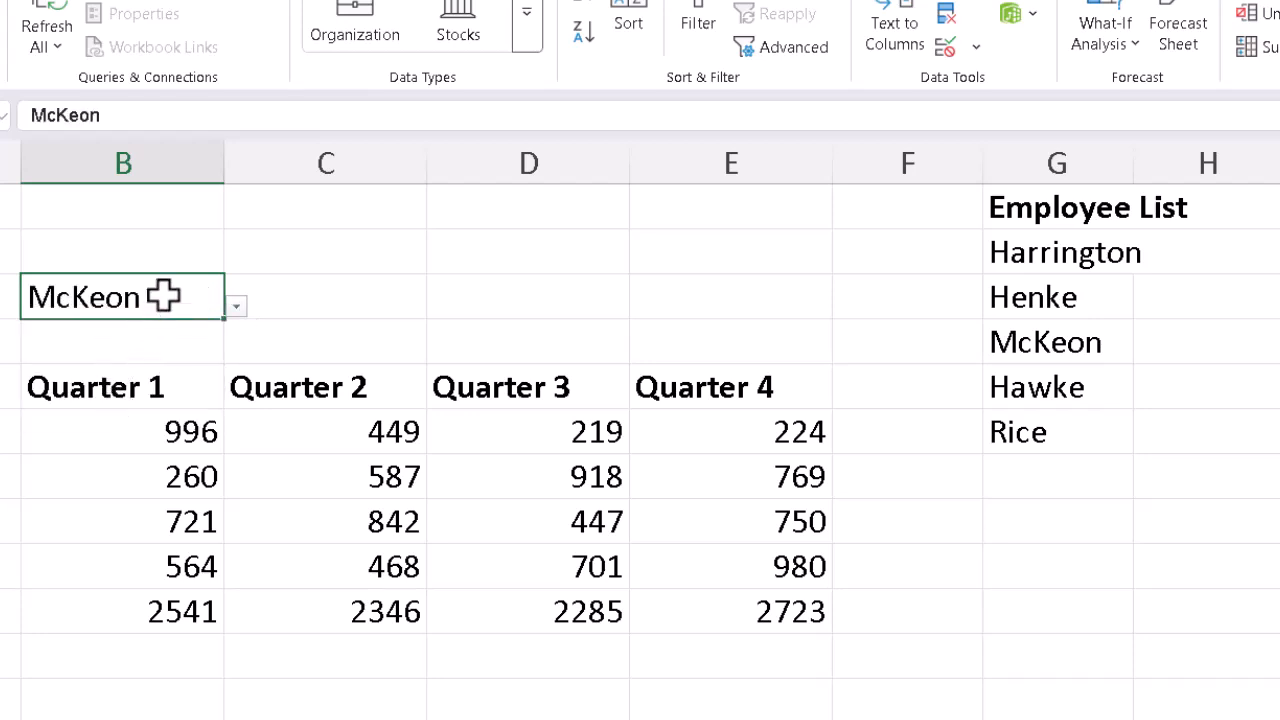
Step: Try entering Smith in the Employee cell and cancel the error alert
text(Smith)
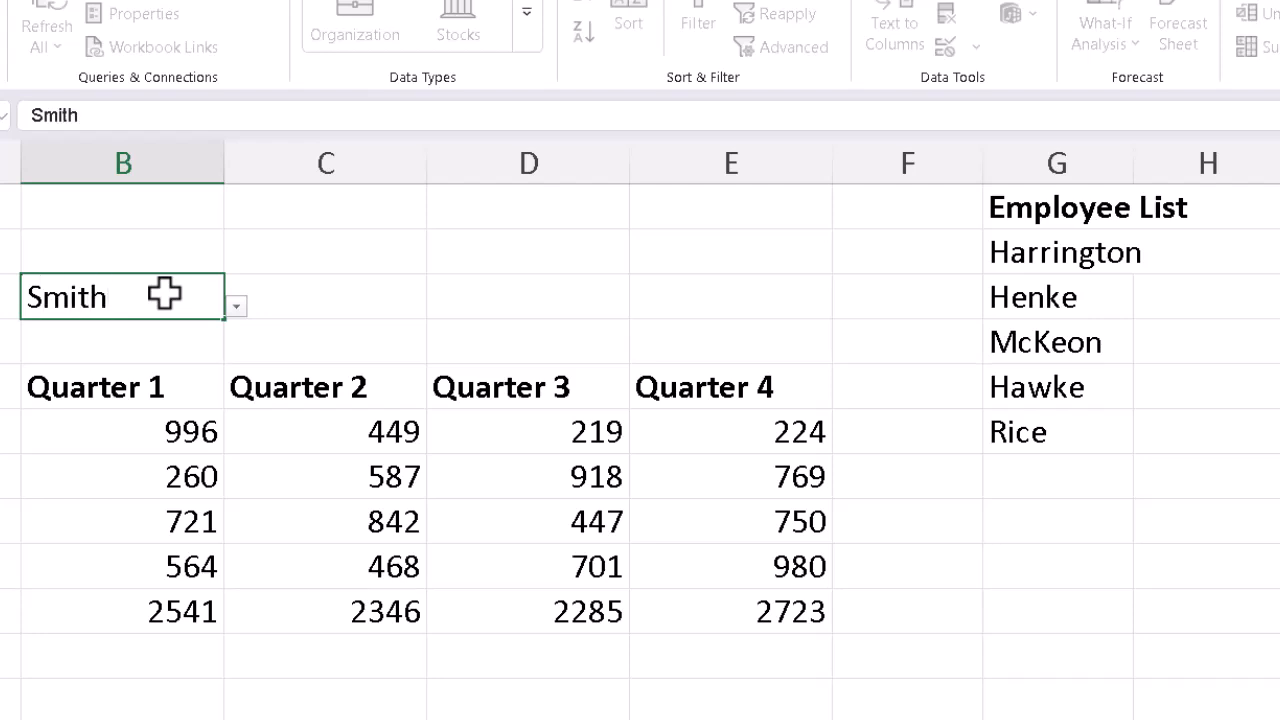
key(Return)
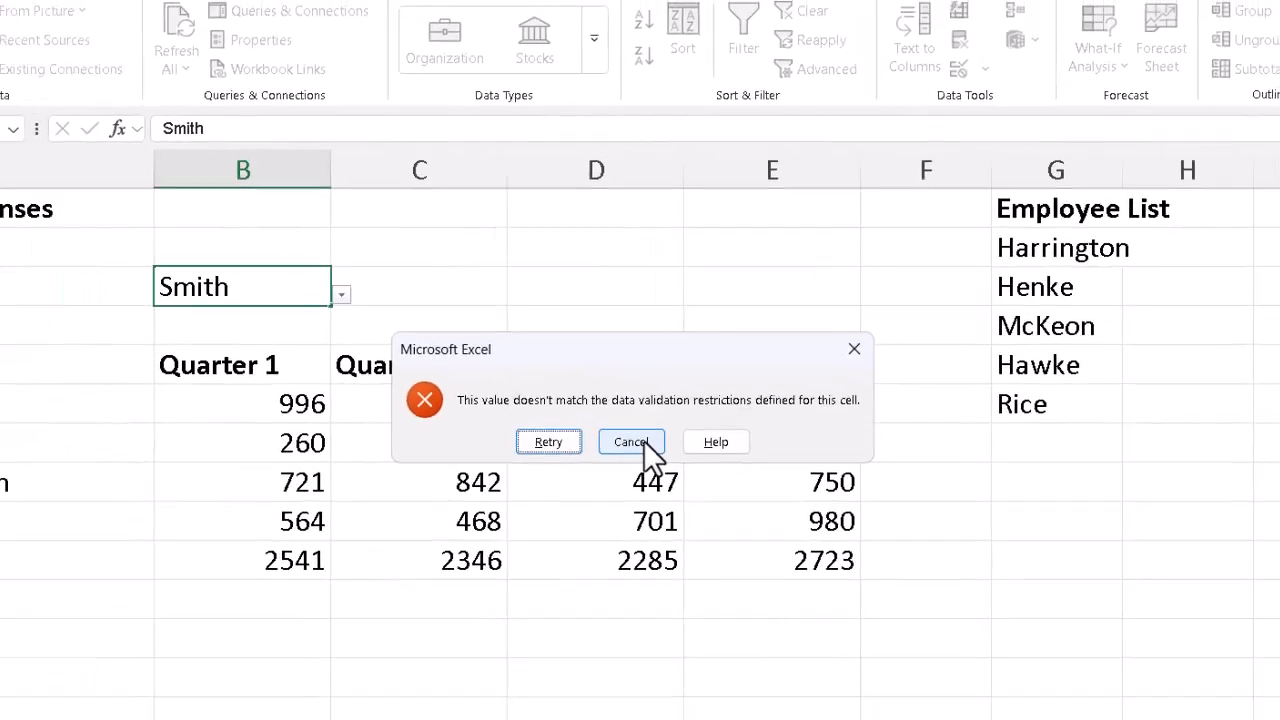
click(643, 440)
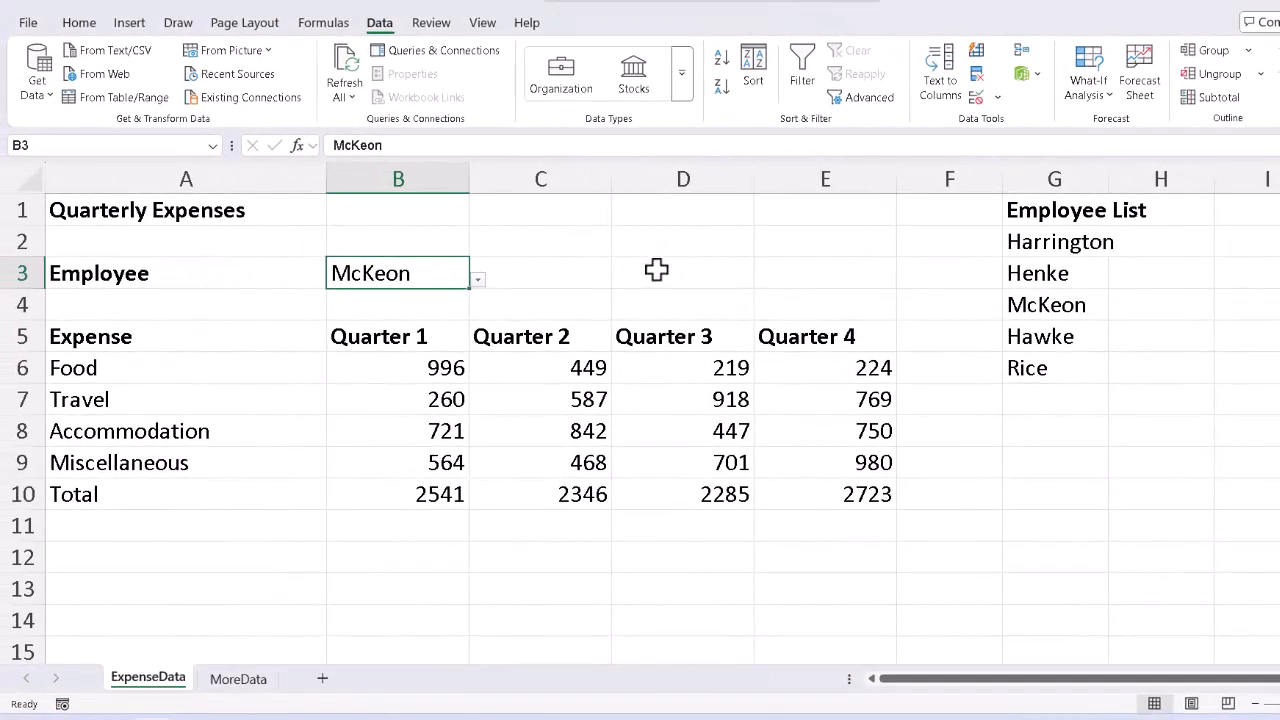